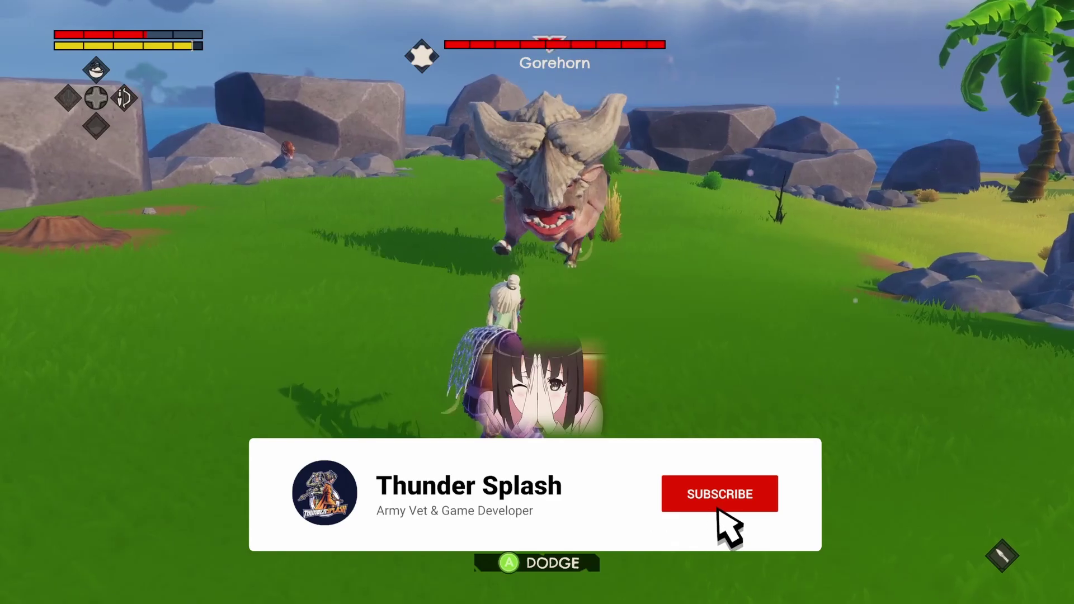
# - Test the running game's pause menu by pausing and resuming it
pyautogui.press('Escape')
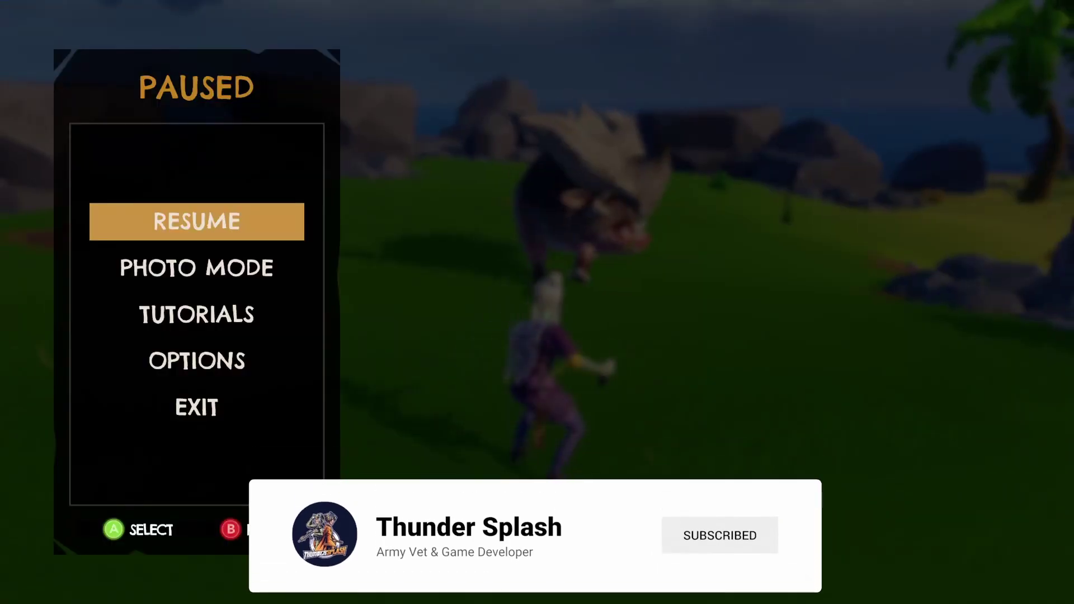
pyautogui.press('Escape')
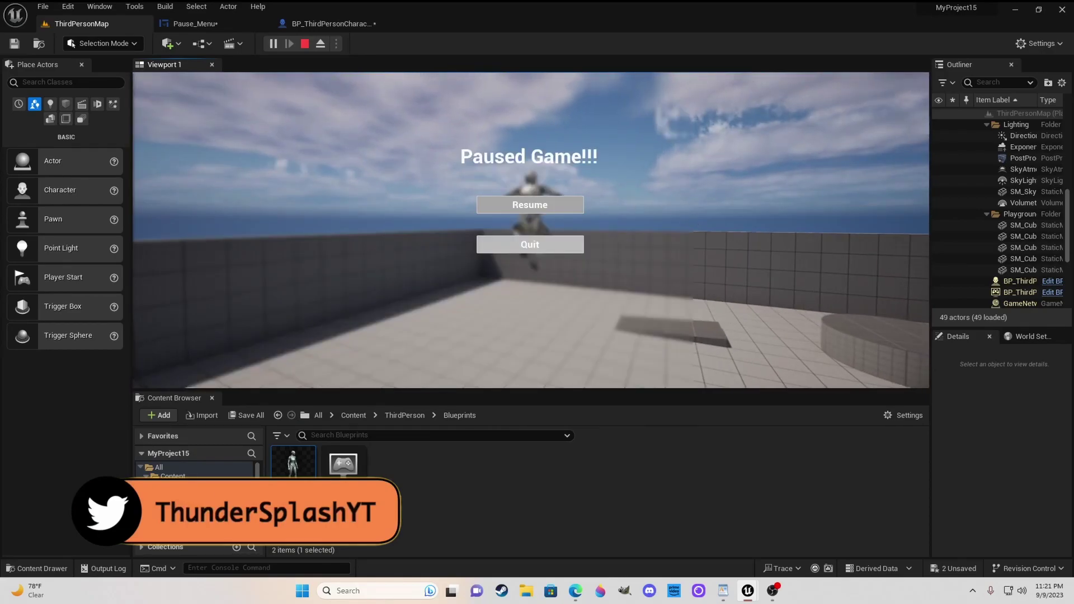
pyautogui.press('Escape')
pyautogui.press('Escape')
pyautogui.press('Escape')
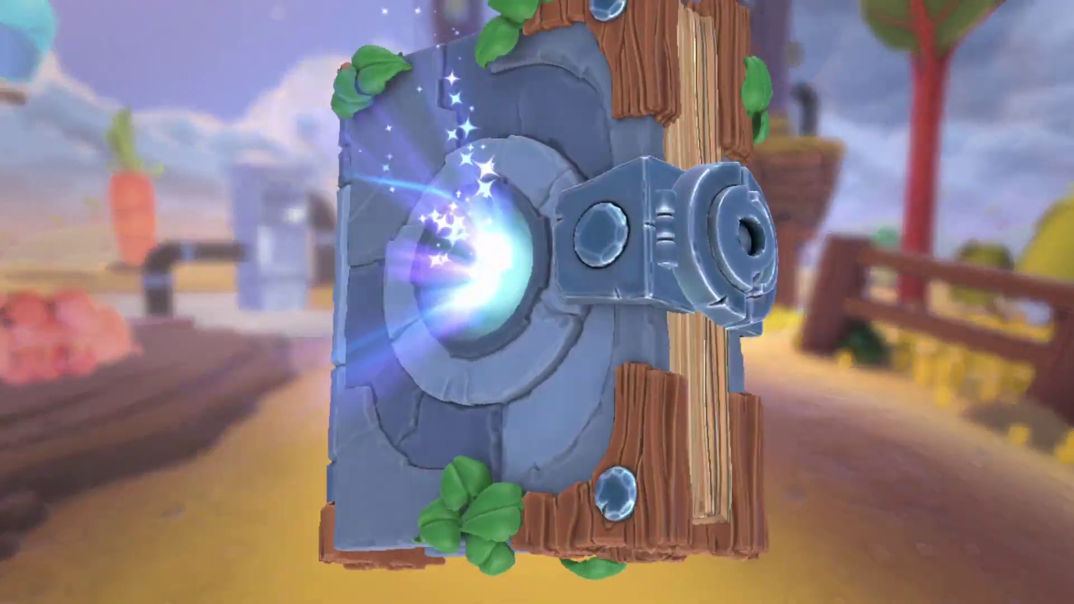
pyautogui.press('Return')
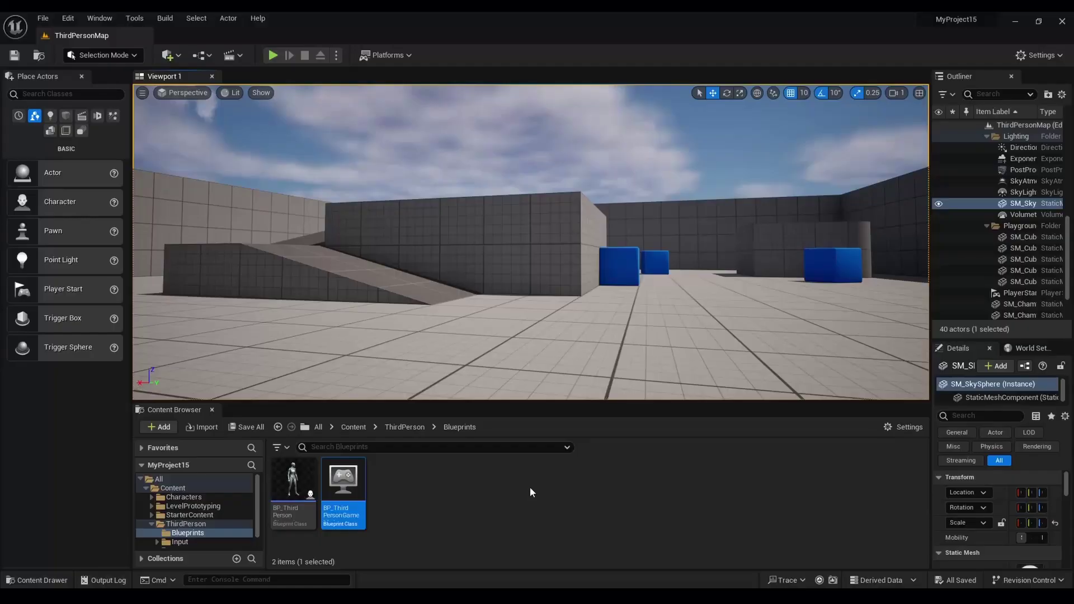
# - In Project Settings > Engine > Input, add a 'Pause' action mapping bound to Q
pyautogui.click(72, 19)
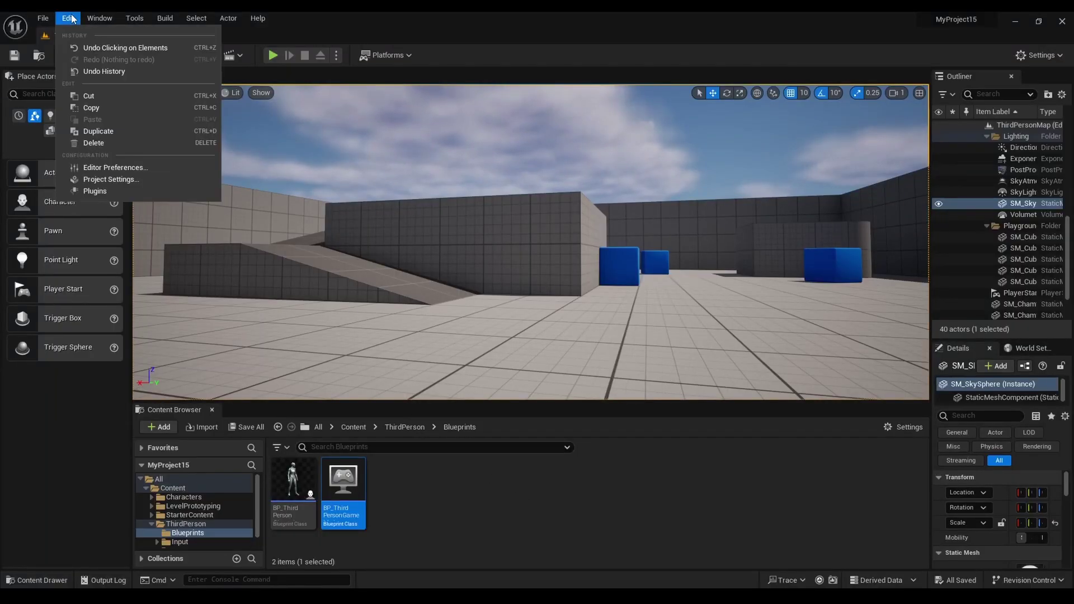
pyautogui.click(132, 184)
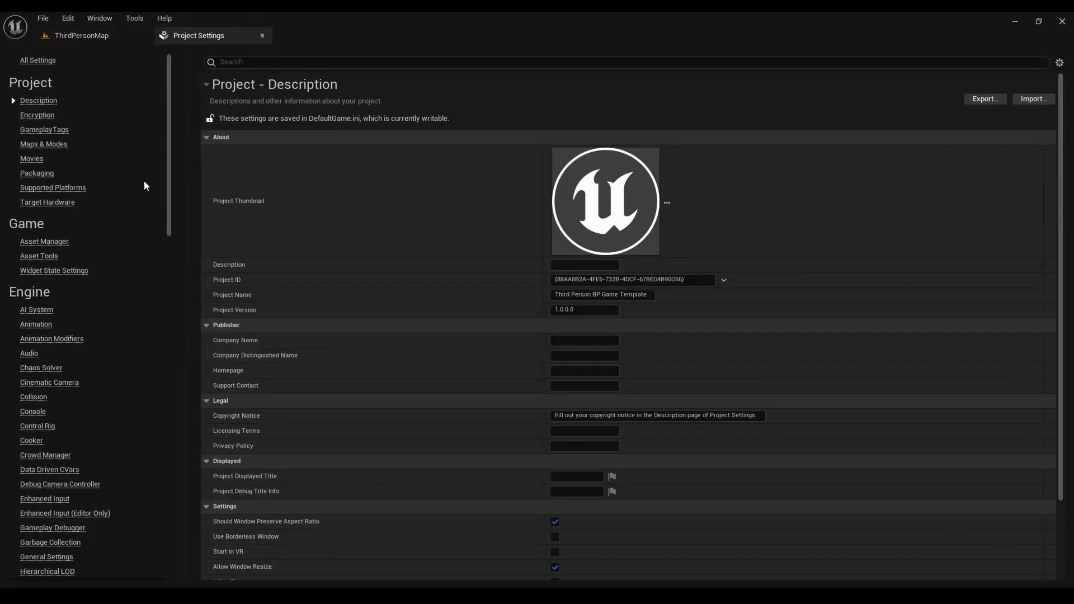
pyautogui.scroll(-3, 60, 379)
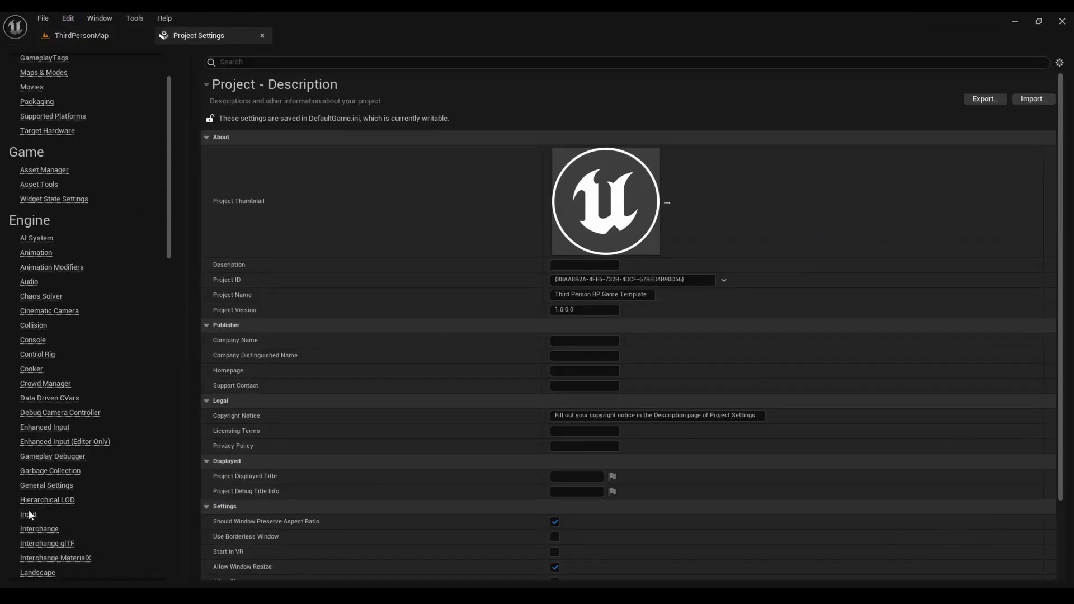
pyautogui.click(29, 515)
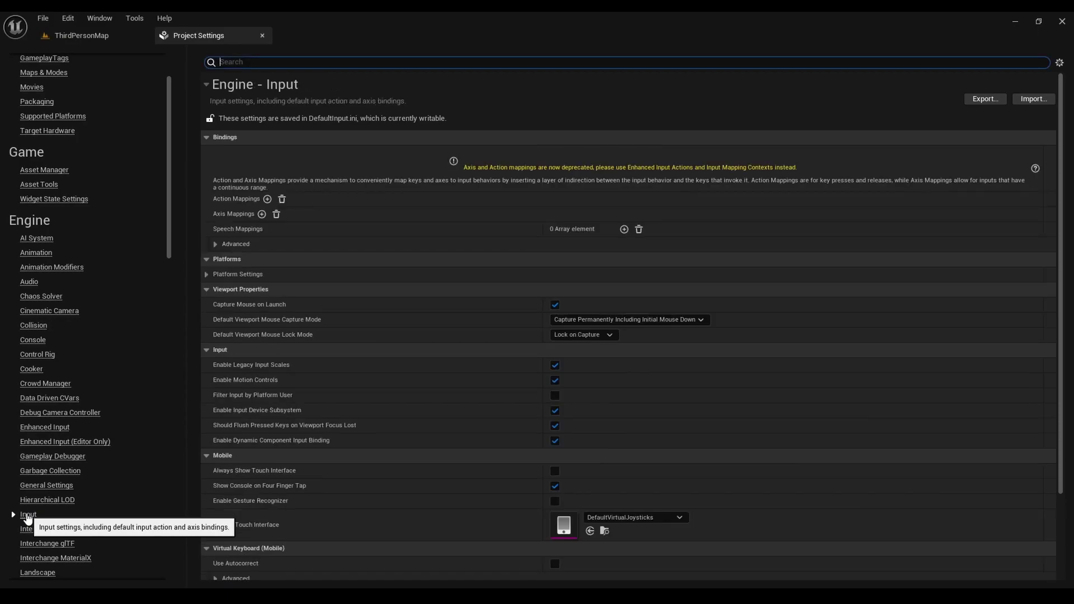
pyautogui.click(267, 199)
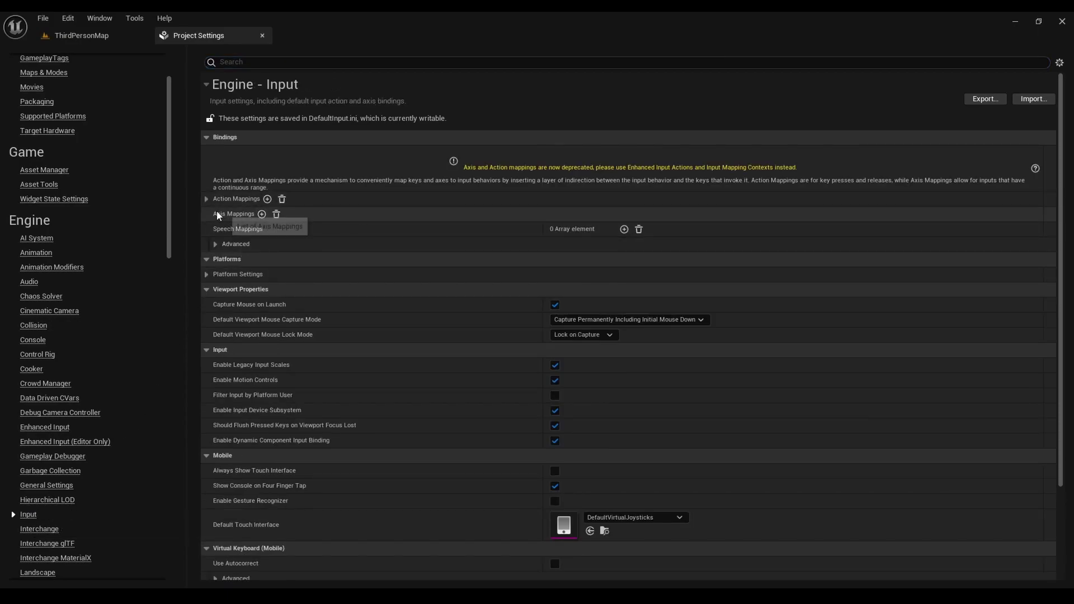
pyautogui.click(207, 199)
pyautogui.click(260, 215)
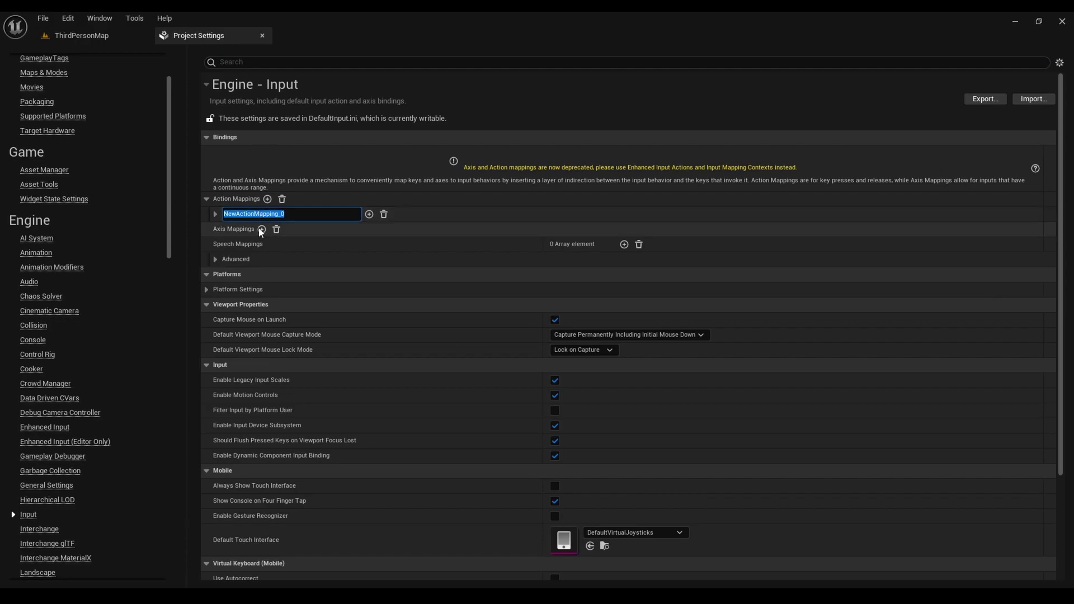
pyautogui.write('Pause')
pyautogui.click(215, 216)
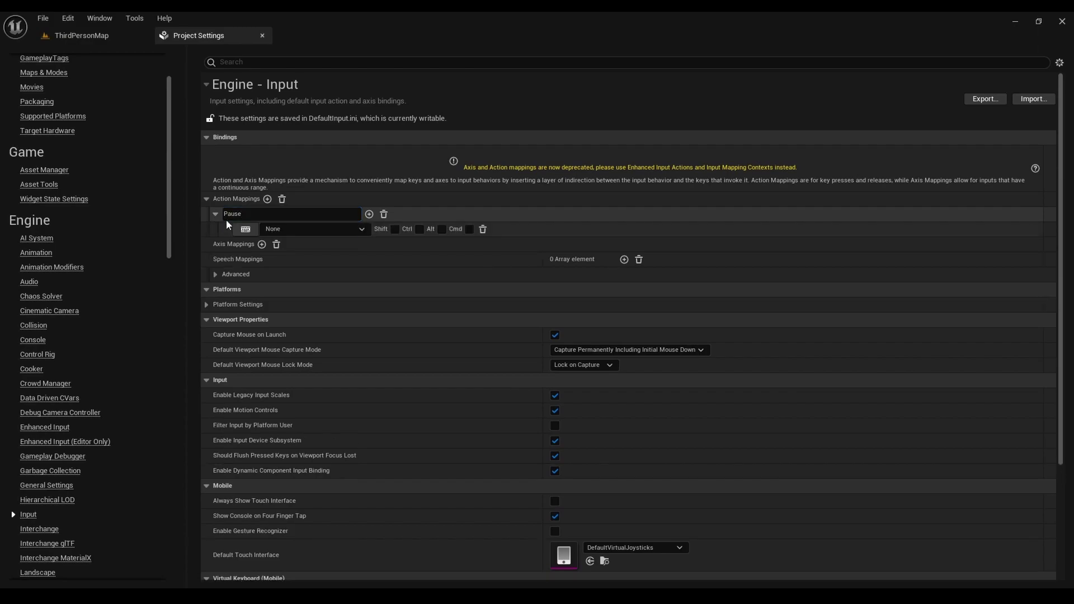
pyautogui.click(246, 228)
pyautogui.press('q')
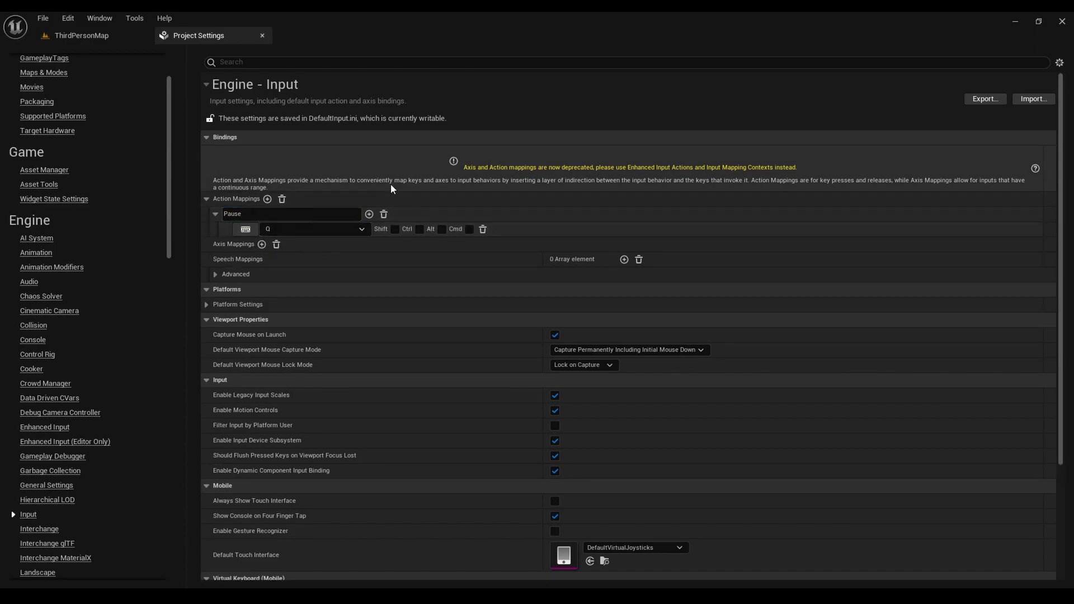
pyautogui.click(261, 36)
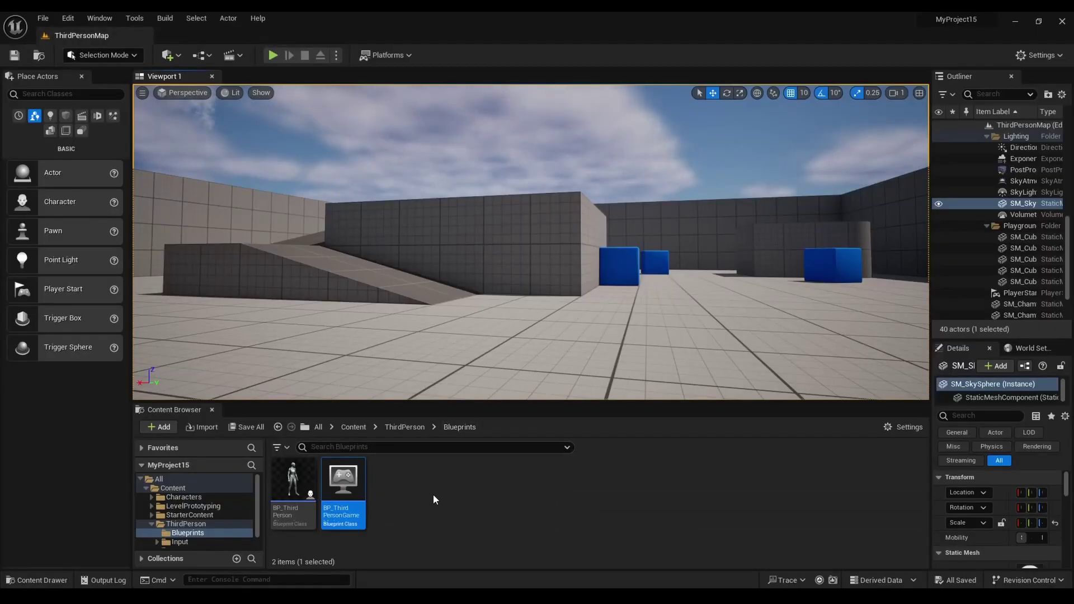
# - Create a Widget Blueprint named 'Pause_Menu' in the top-level Content folder and open it
pyautogui.click(388, 427)
pyautogui.click(354, 427)
pyautogui.rightClick(497, 496)
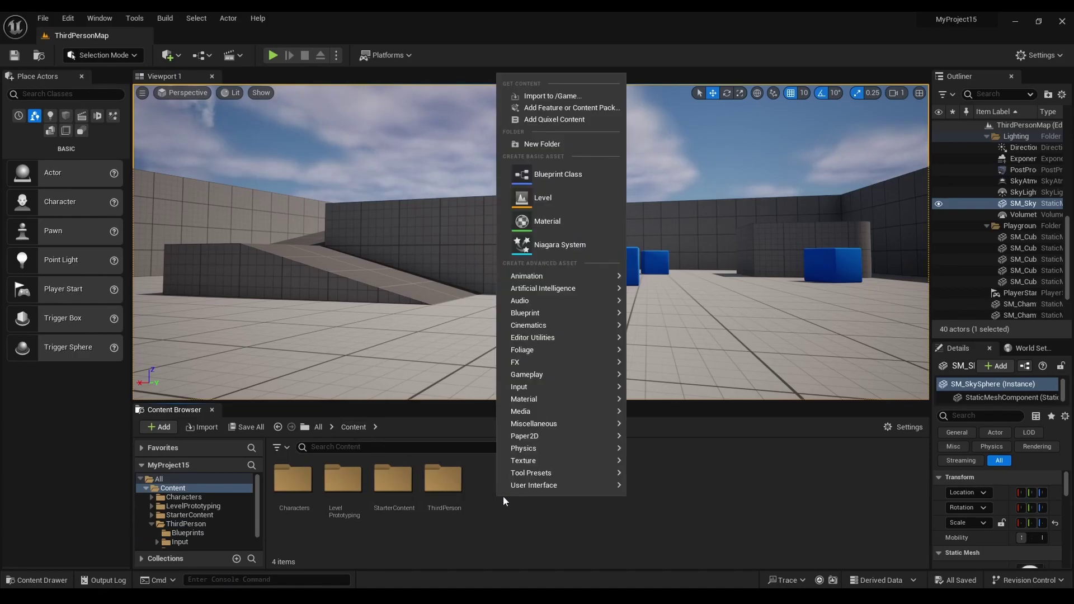
pyautogui.moveTo(560, 485)
pyautogui.click(699, 569)
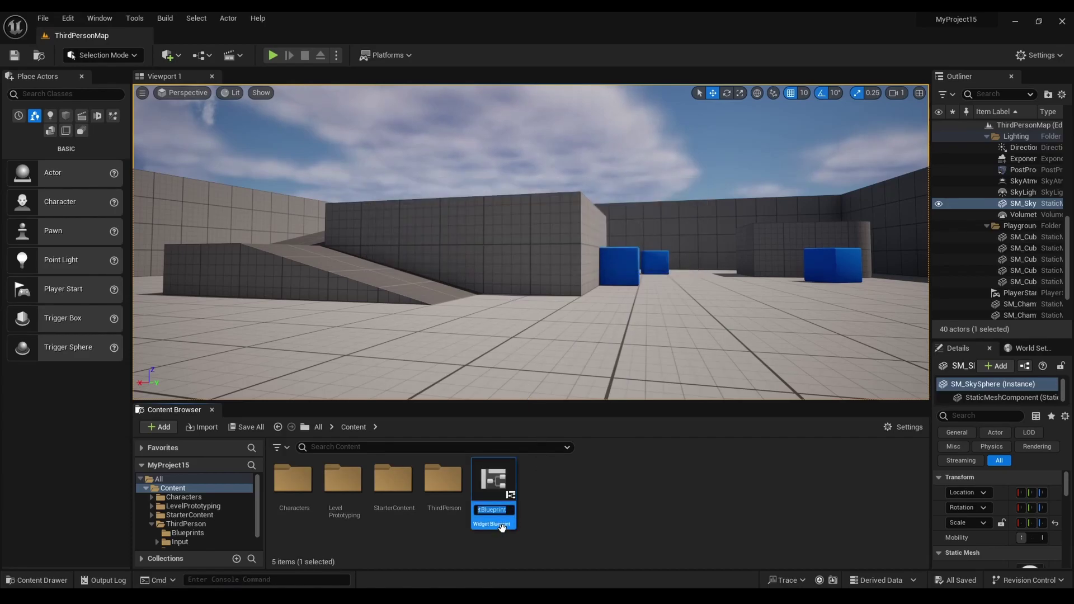
pyautogui.write('Pause_')
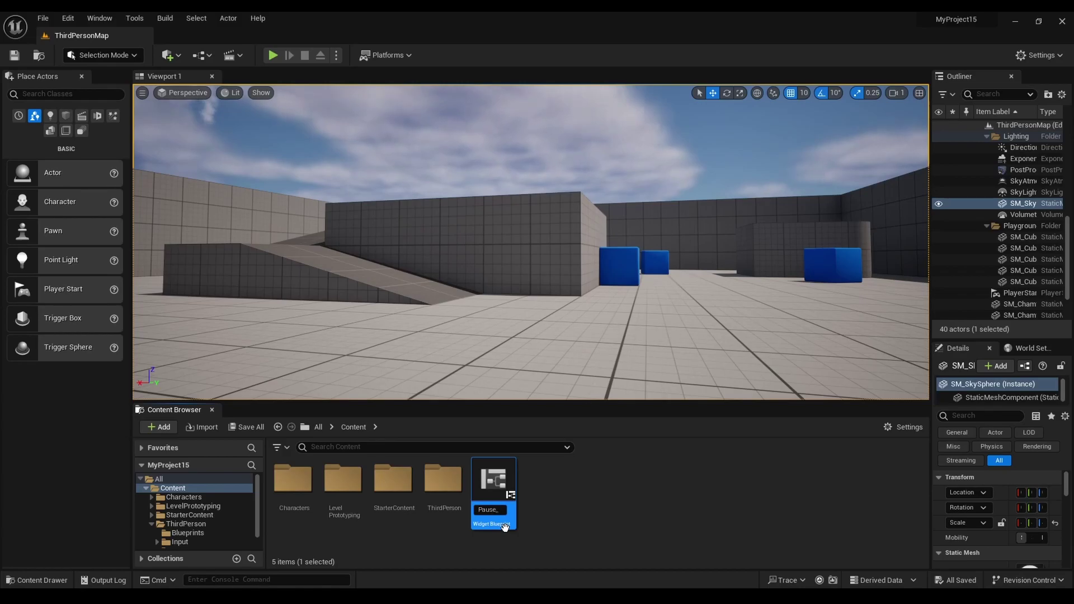
pyautogui.write('Menu')
pyautogui.press('Return')
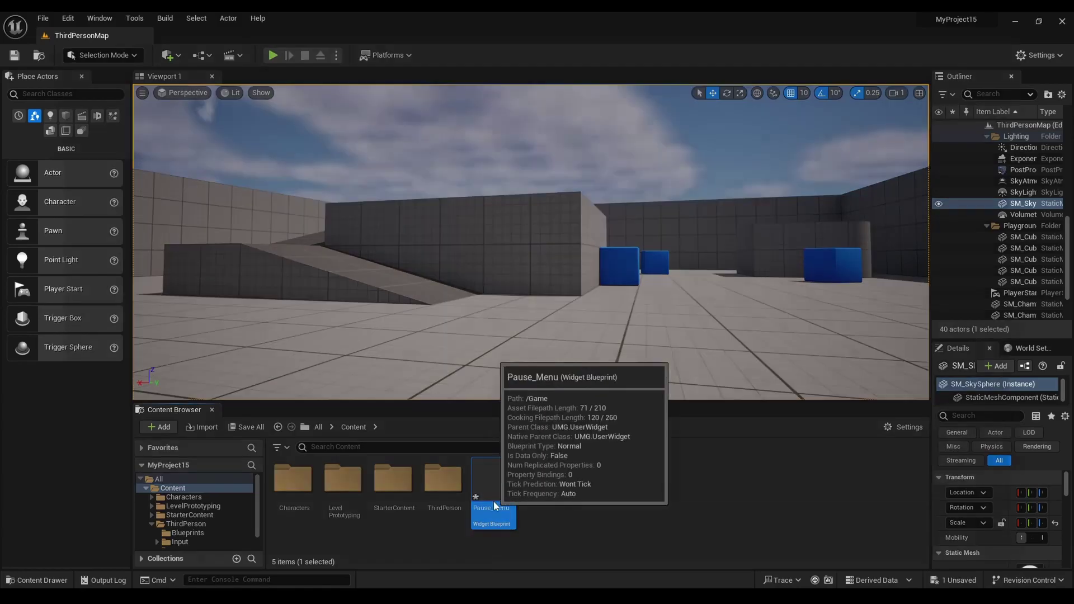
pyautogui.doubleClick(494, 502)
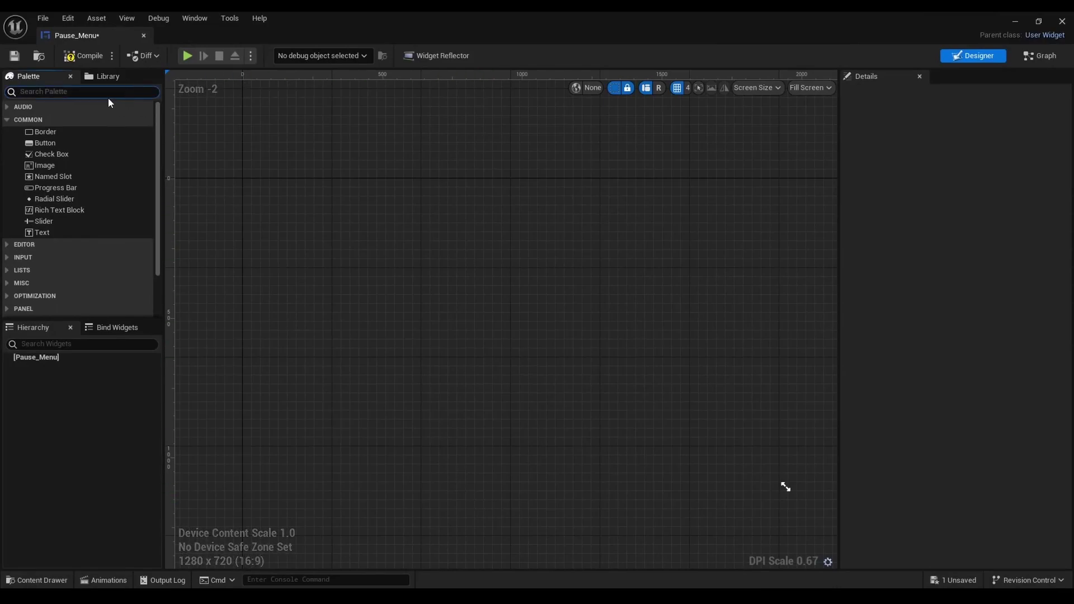
# - Add a Canvas Panel and place a Background Blur at its top-left corner
pyautogui.write('canv')
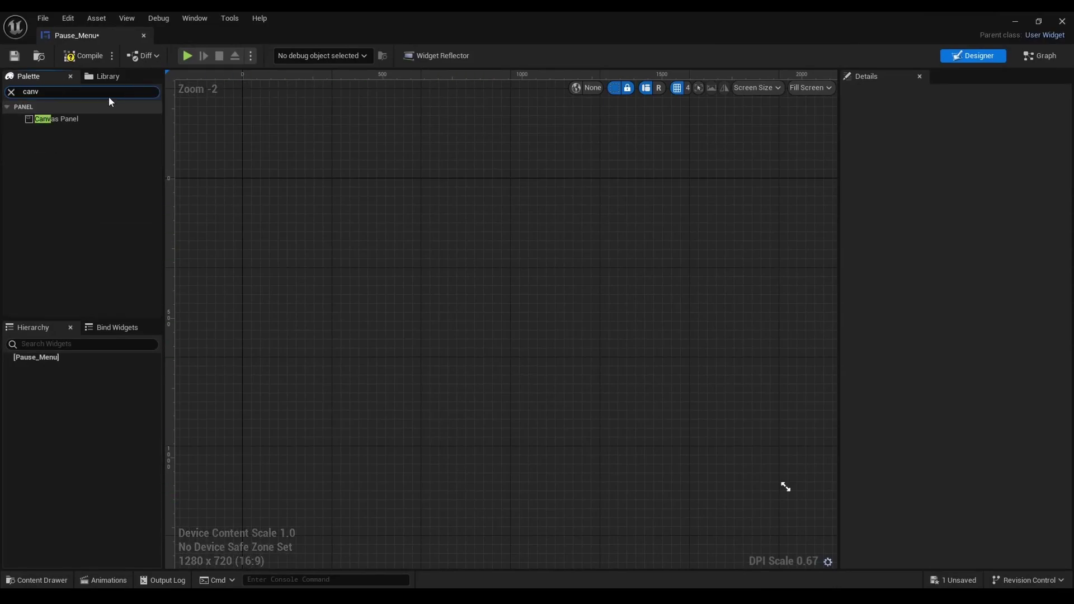
pyautogui.moveTo(72, 121); pyautogui.dragTo(386, 216)
pyautogui.click(58, 93)
pyautogui.write('b')
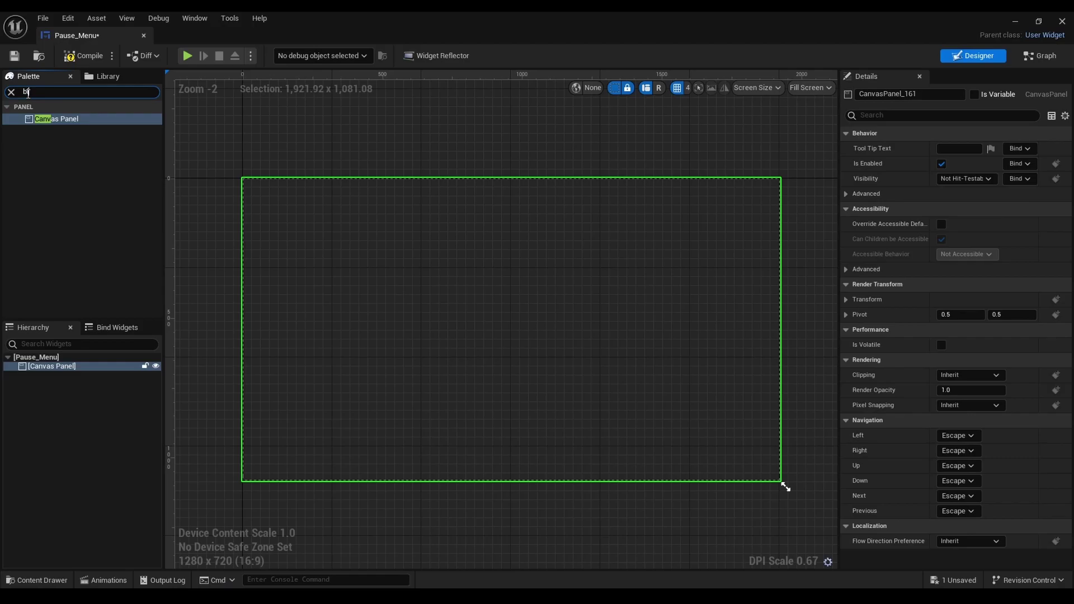
pyautogui.write('lur')
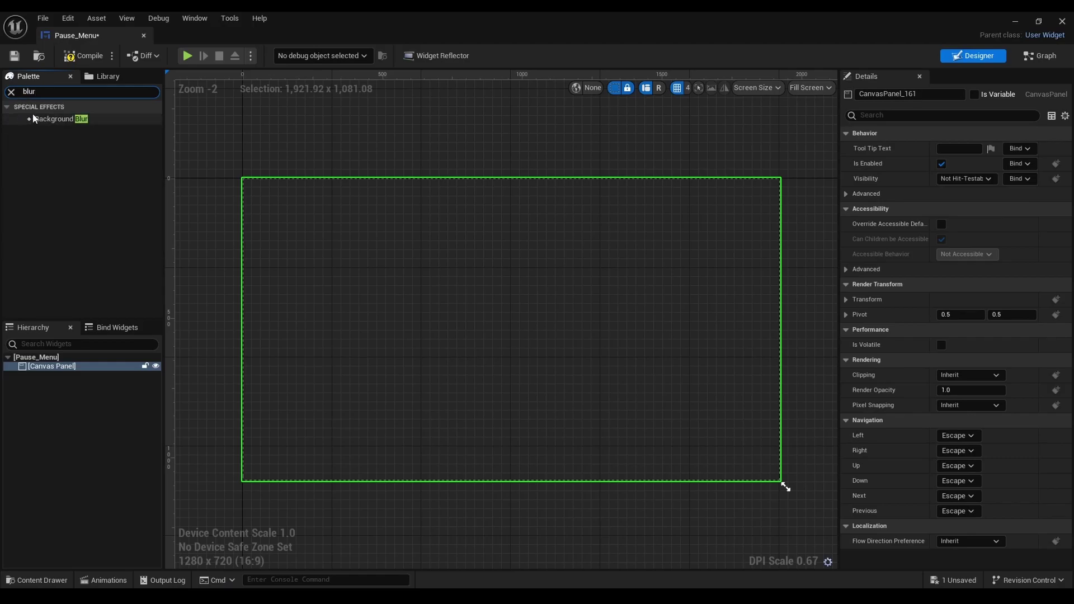
pyautogui.moveTo(71, 123); pyautogui.dragTo(785, 486)
pyautogui.click(272, 196)
# - Stretch the Background Blur over the whole canvas and set Blur Strength to 3.0
pyautogui.click(263, 185)
pyautogui.click(971, 360)
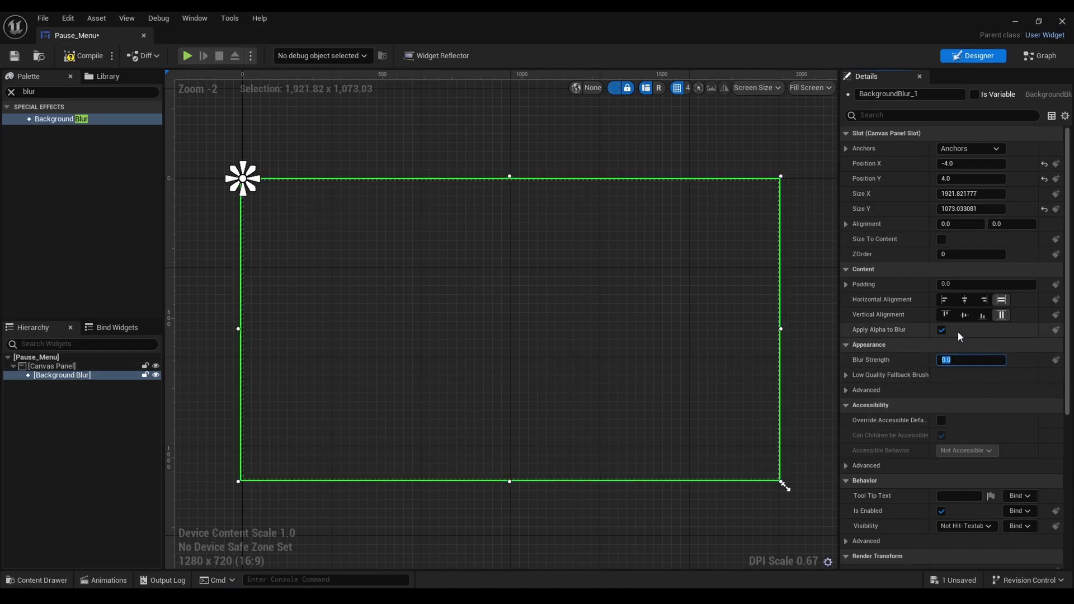
pyautogui.write('3')
pyautogui.press('Return')
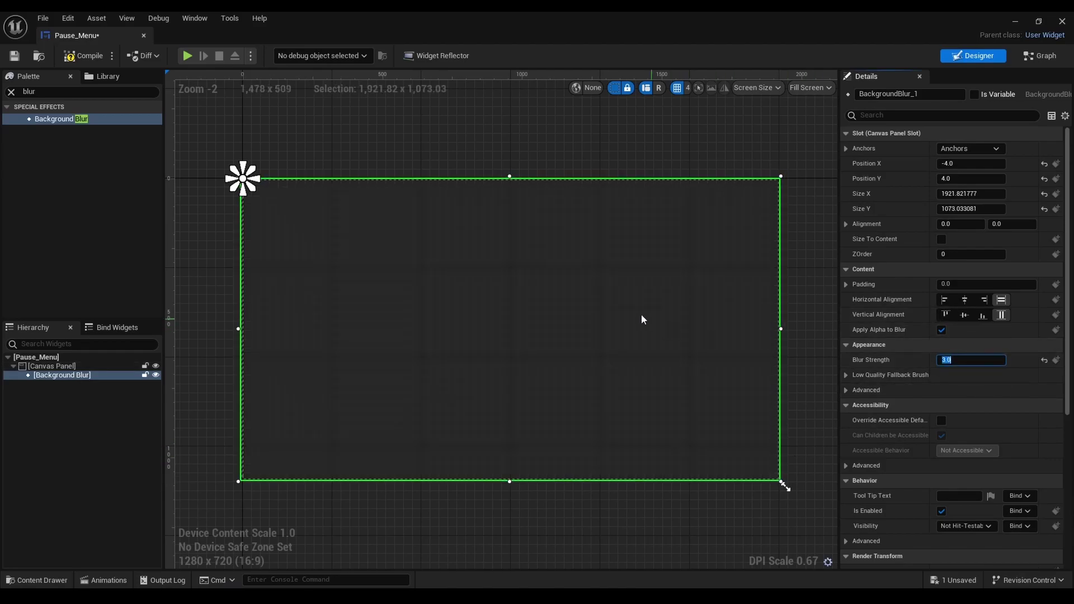
pyautogui.click(63, 93)
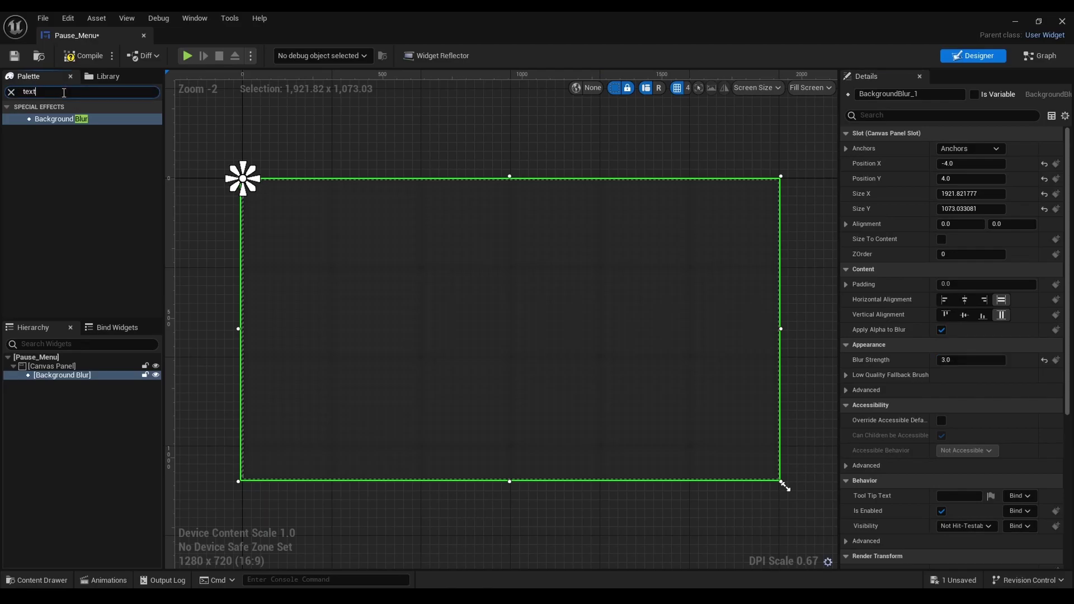
# - Add a Text block near the top centre, anchored top-centre, and enlarge it
pyautogui.moveTo(37, 131); pyautogui.dragTo(62, 369)
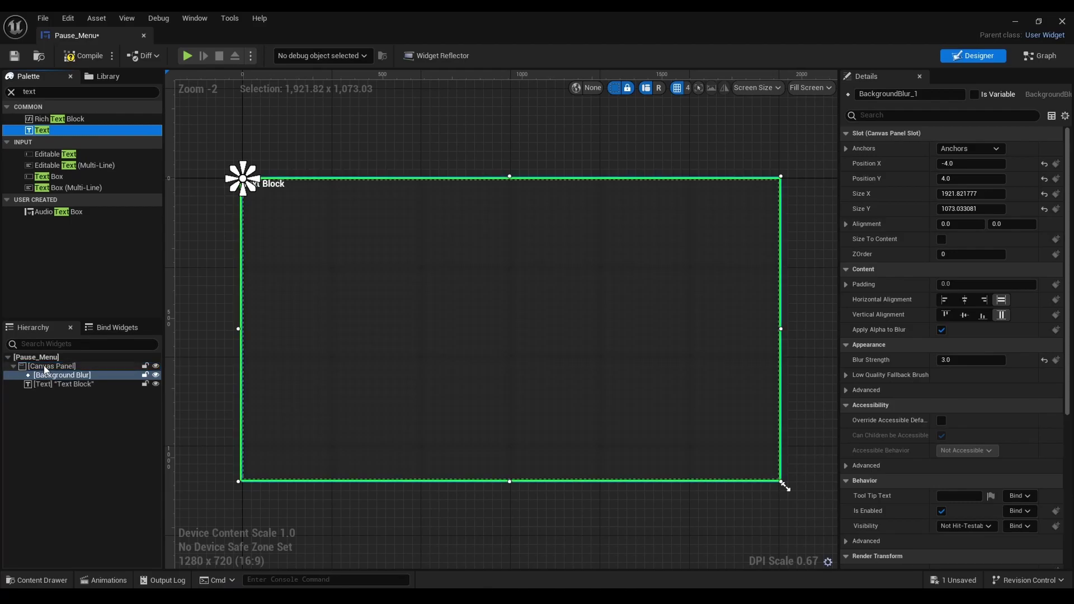
pyautogui.moveTo(287, 202); pyautogui.dragTo(360, 226)
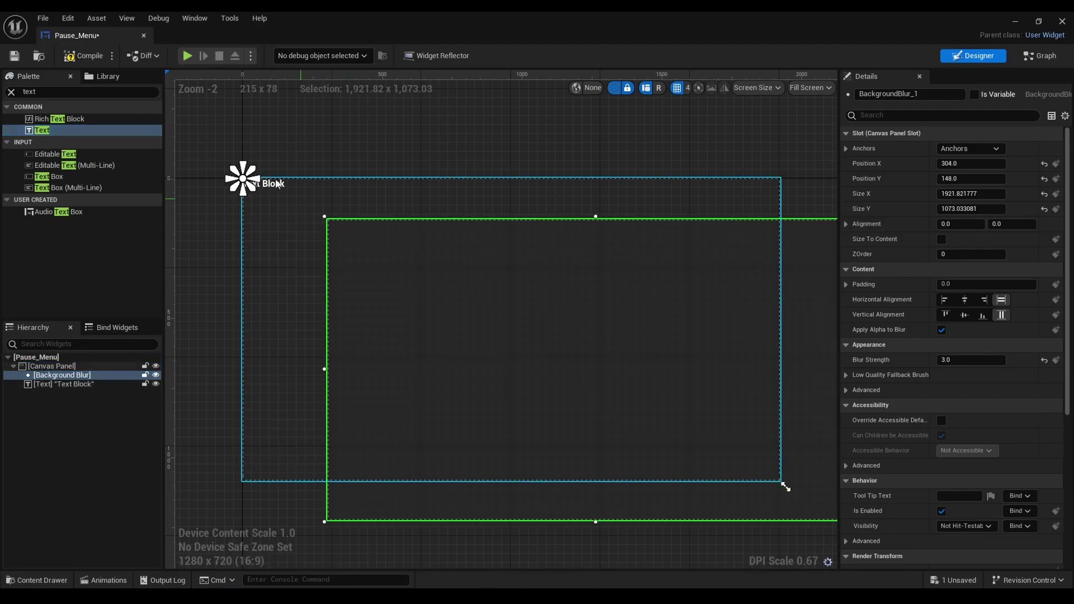
pyautogui.hotkey('ctrl', 'z')
pyautogui.moveTo(269, 186); pyautogui.dragTo(508, 245)
pyautogui.click(982, 149)
pyautogui.click(972, 176)
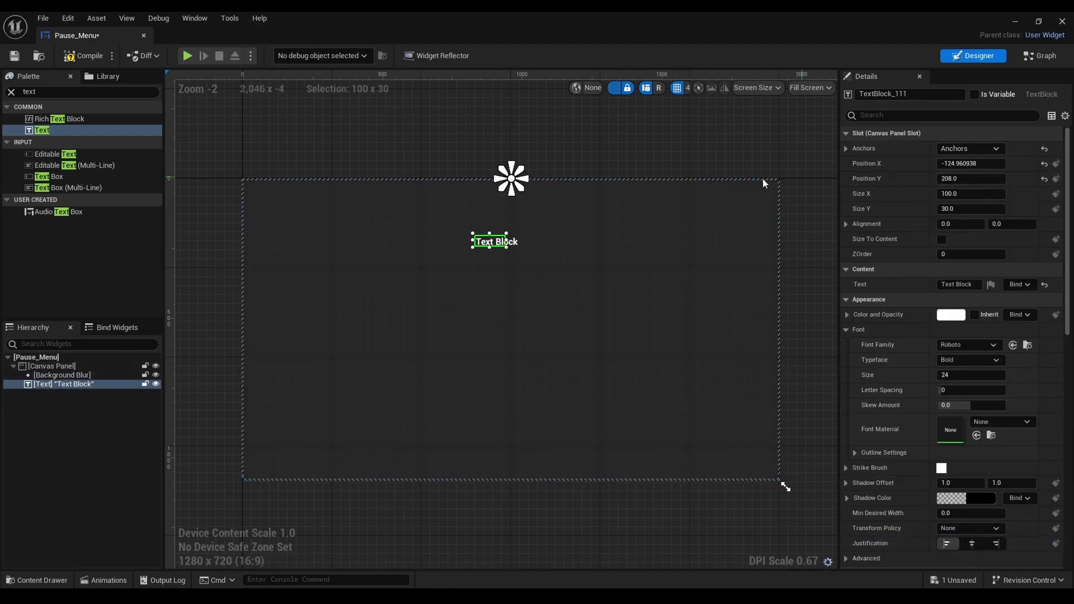
pyautogui.moveTo(507, 248); pyautogui.dragTo(579, 273)
pyautogui.moveTo(530, 264); pyautogui.dragTo(515, 273)
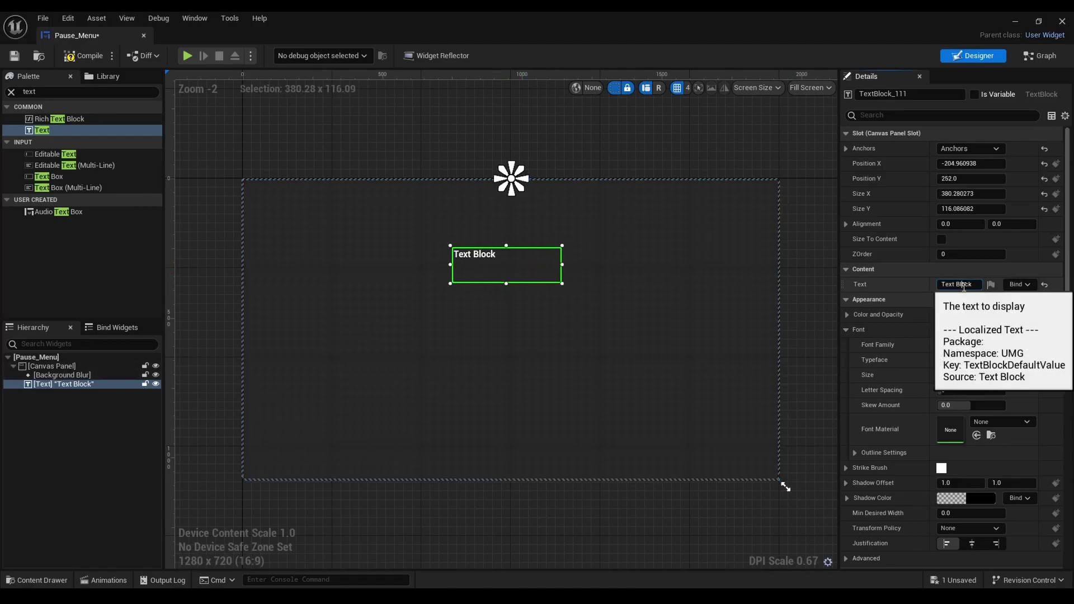
# - Set the text to 'Paused Game!!!' with font size 50 and widen the block to fit
pyautogui.click(973, 285)
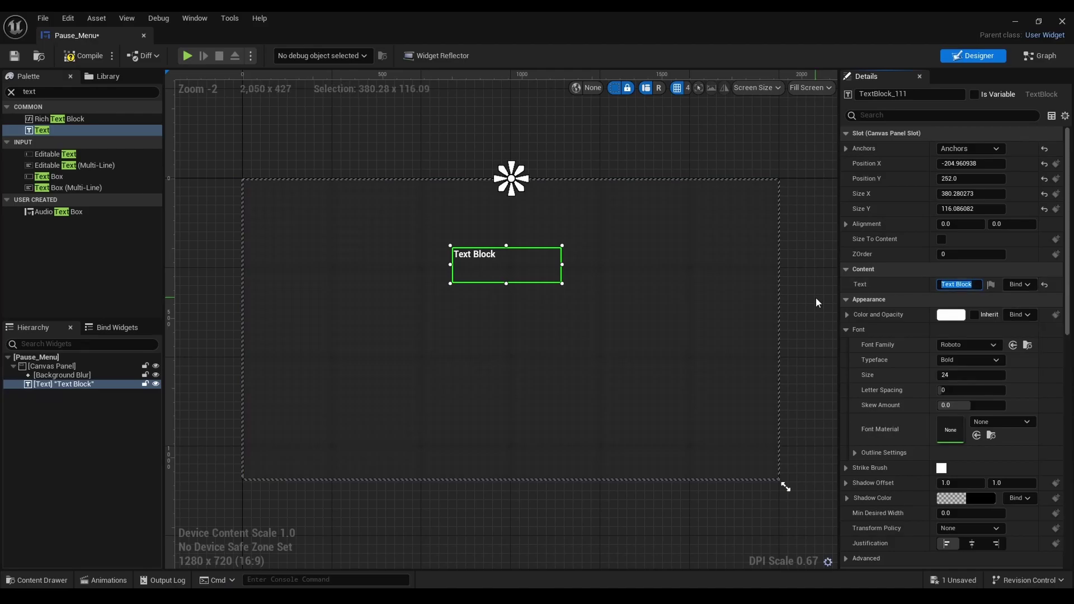
pyautogui.write('Paused Game!!!')
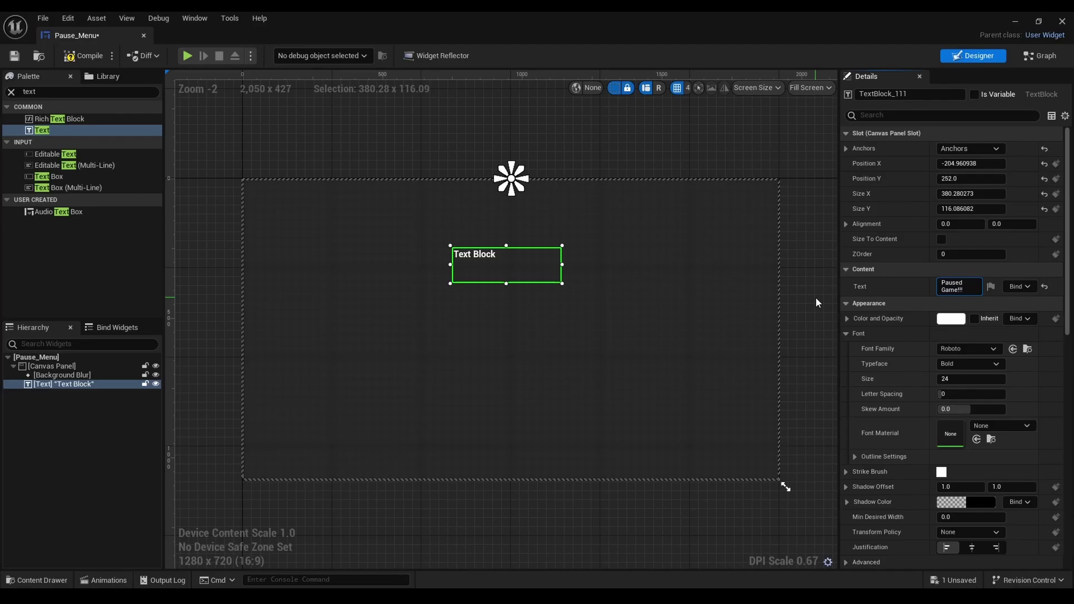
pyautogui.click(941, 379)
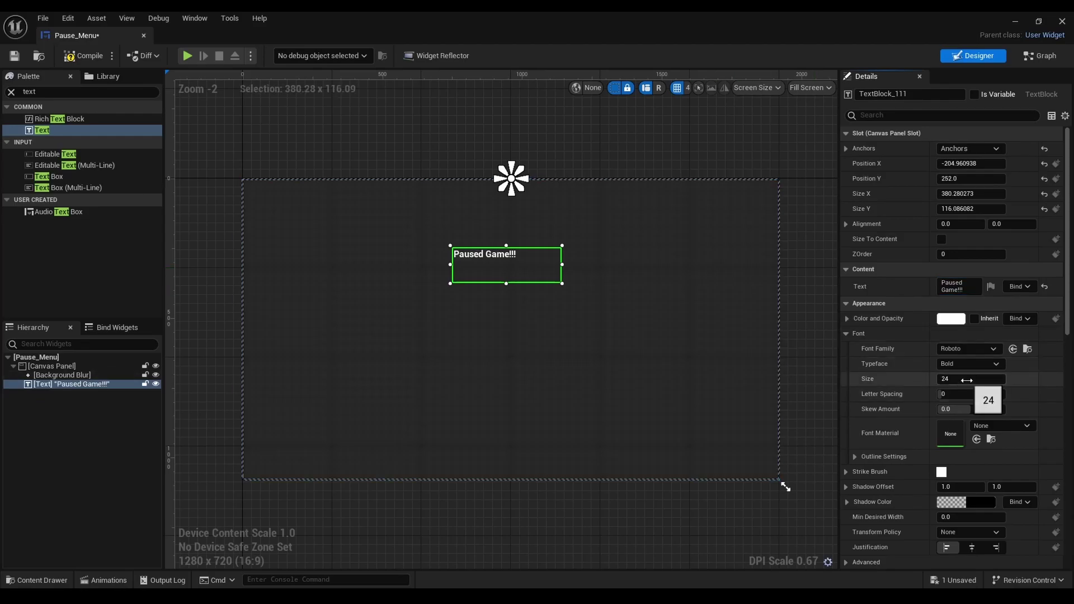
pyautogui.write('50')
pyautogui.press('Return')
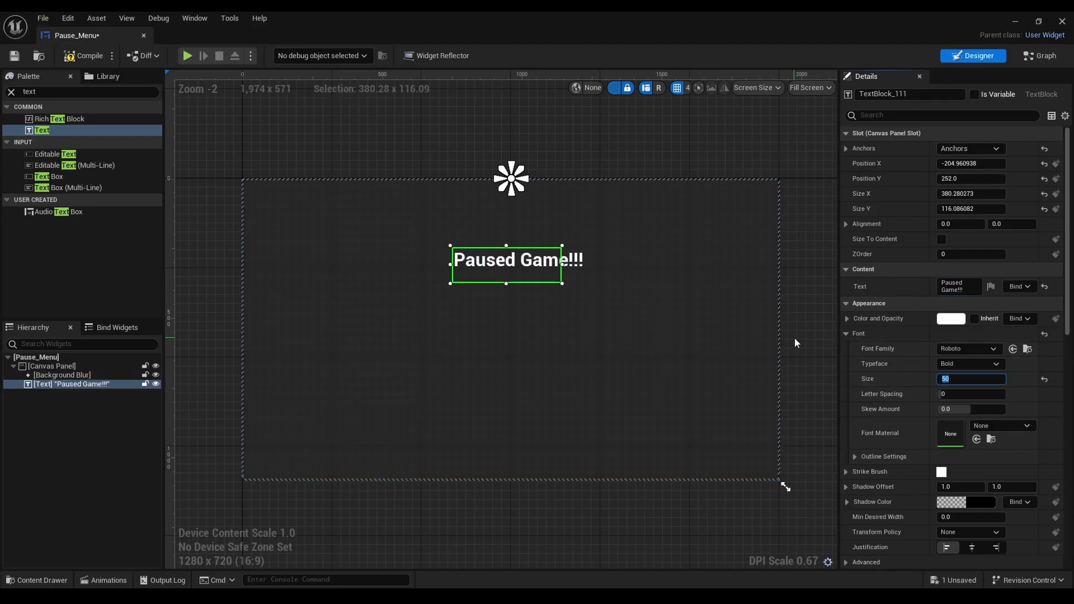
pyautogui.moveTo(562, 283); pyautogui.dragTo(526, 274)
# - Add a 366 x 60 Button centred under the title, anchored top-centre
pyautogui.click(36, 92)
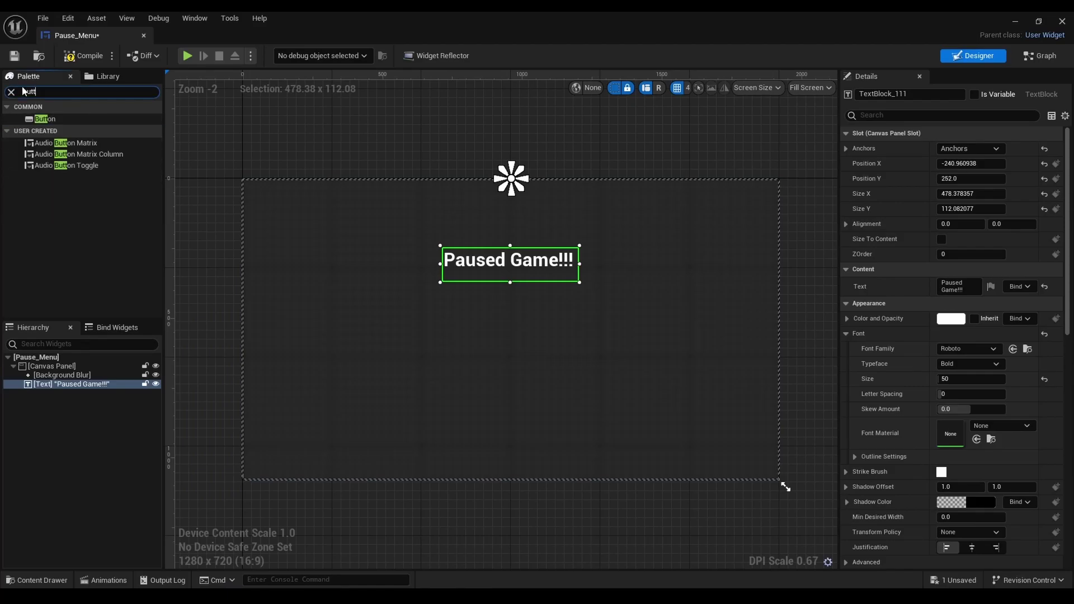
pyautogui.moveTo(44, 119); pyautogui.dragTo(48, 395)
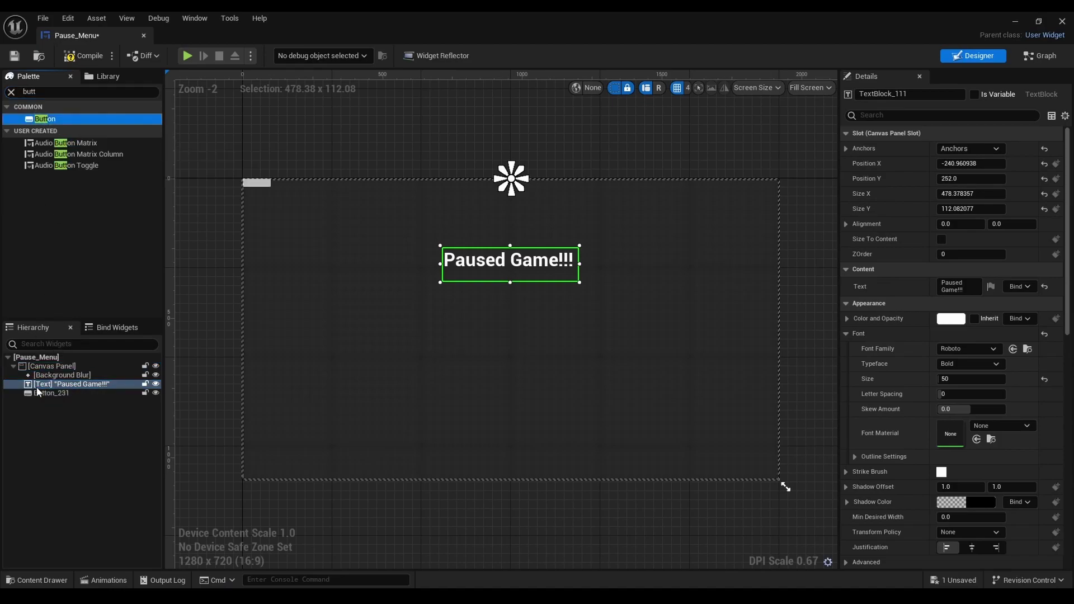
pyautogui.moveTo(267, 191); pyautogui.dragTo(380, 267)
pyautogui.moveTo(471, 289); pyautogui.dragTo(509, 303)
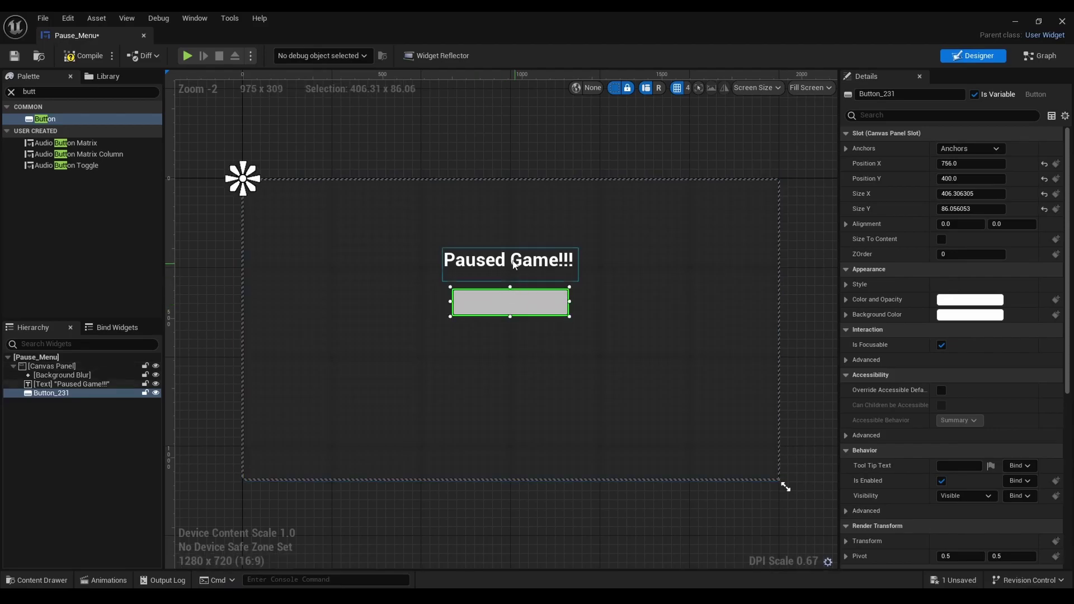
pyautogui.moveTo(451, 287); pyautogui.dragTo(460, 293)
pyautogui.moveTo(531, 312); pyautogui.dragTo(522, 312)
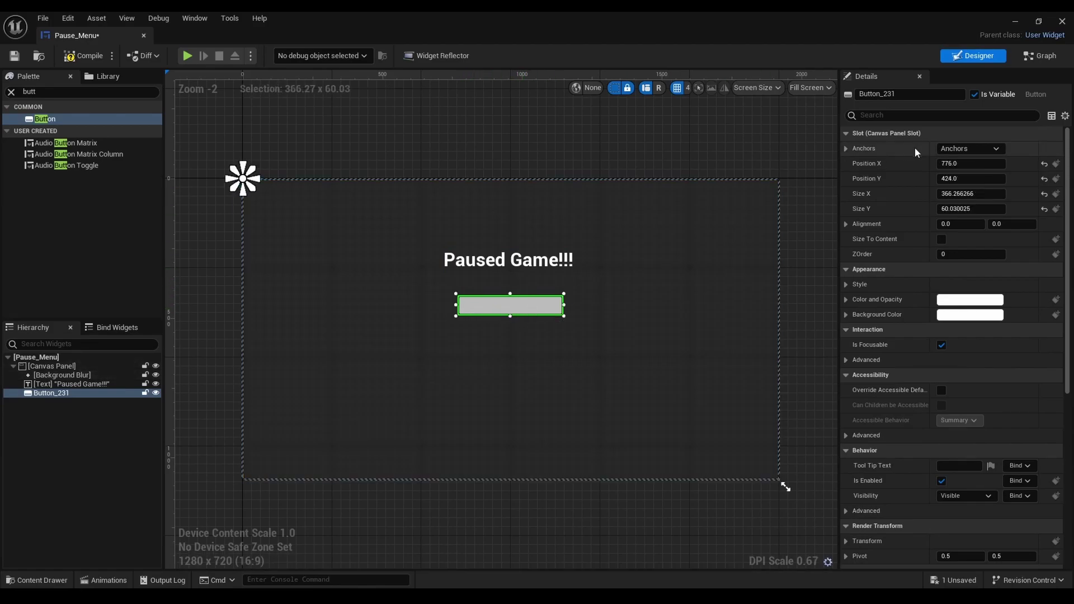
pyautogui.click(970, 148)
pyautogui.click(975, 169)
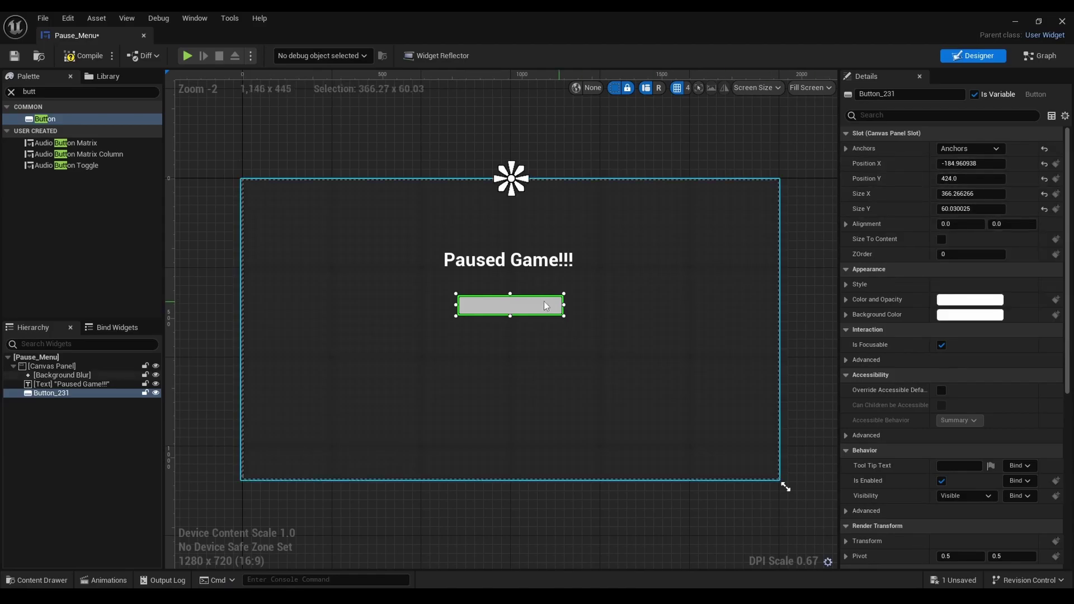
pyautogui.click(66, 93)
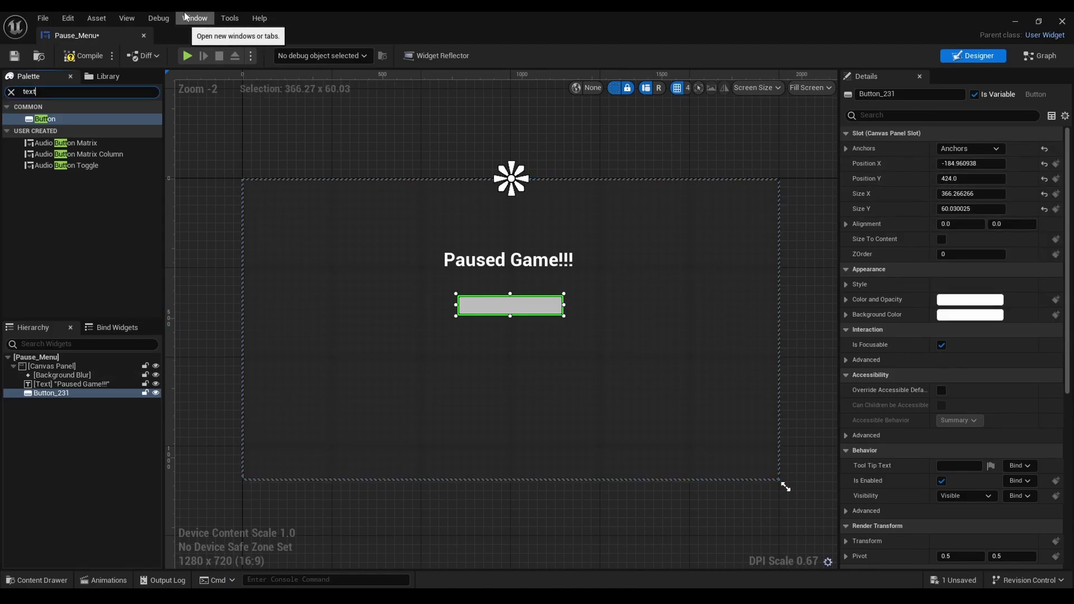
# - Put a Text label reading 'Resume' inside the button
pyautogui.write('text')
pyautogui.click(50, 131)
pyautogui.moveTo(50, 134); pyautogui.dragTo(506, 307)
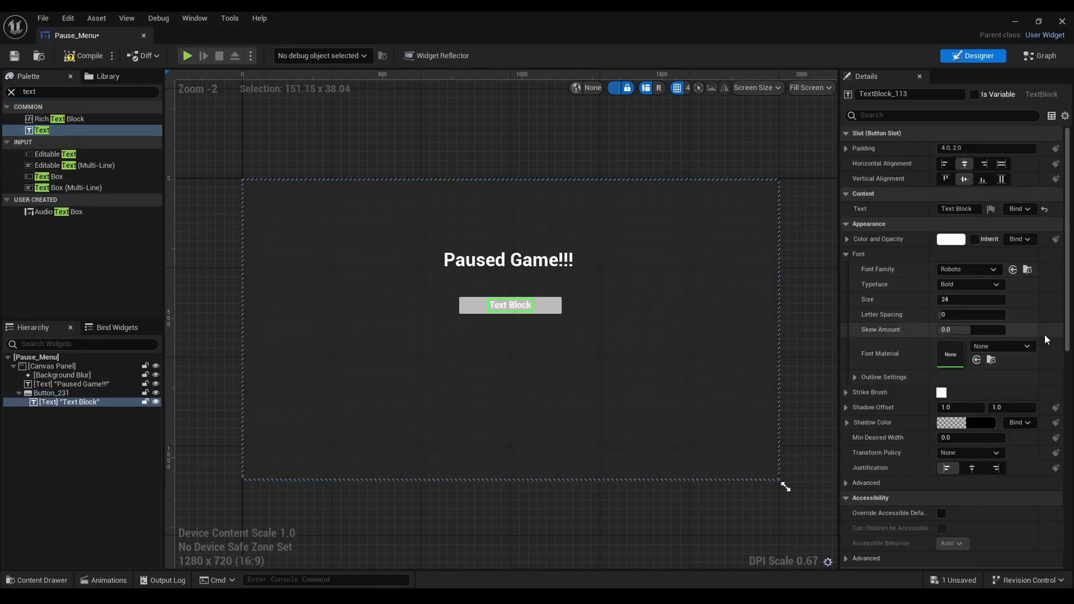
pyautogui.doubleClick(964, 209)
pyautogui.press('BackSpace')
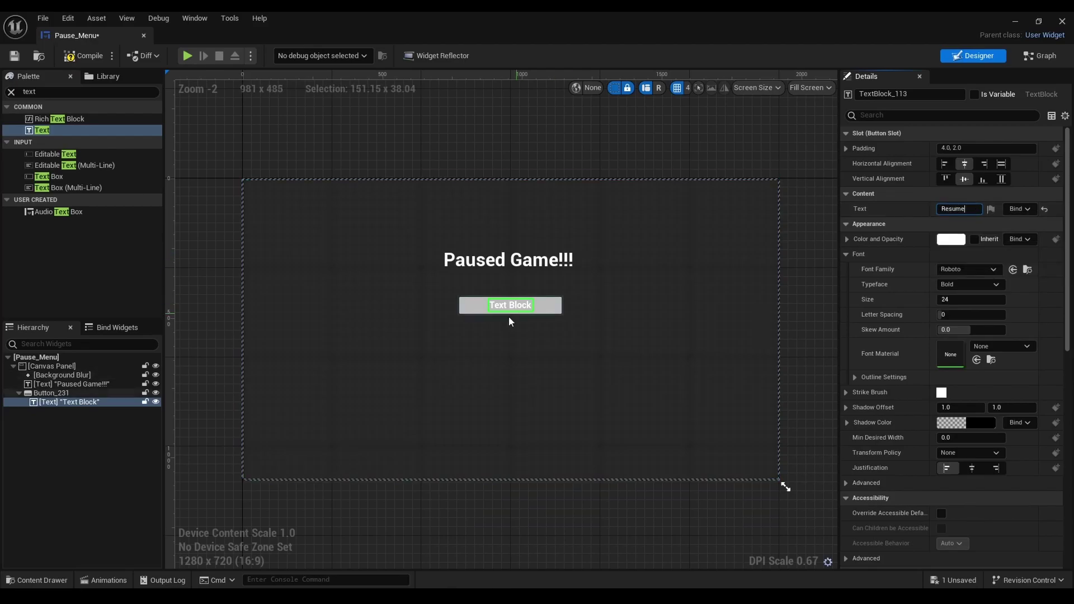
pyautogui.click(106, 442)
# - Rename the button widget to 'Resume Button'
pyautogui.click(73, 402)
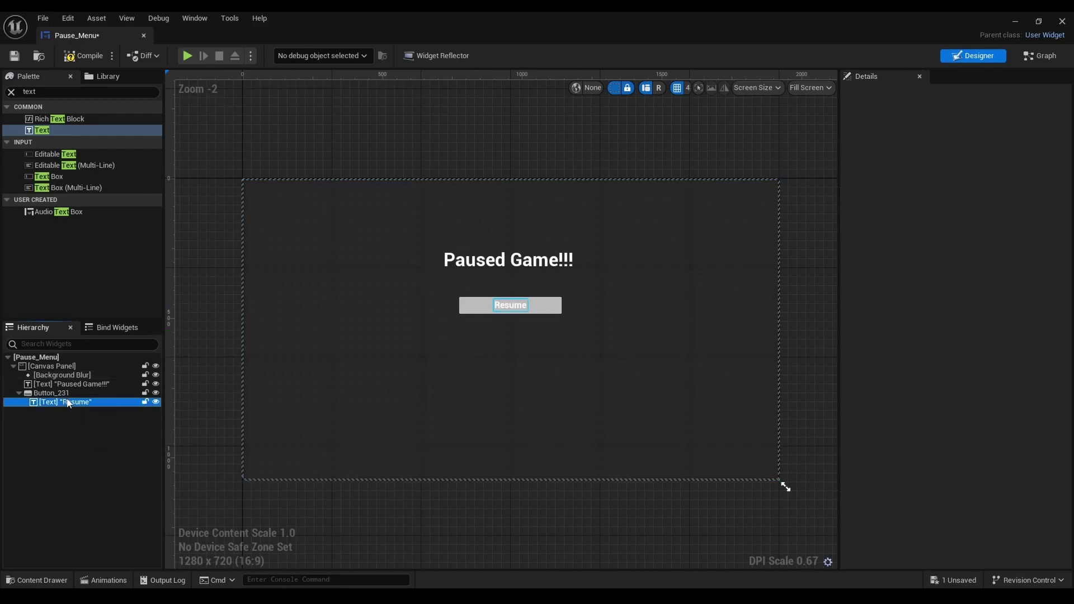
pyautogui.click(56, 393)
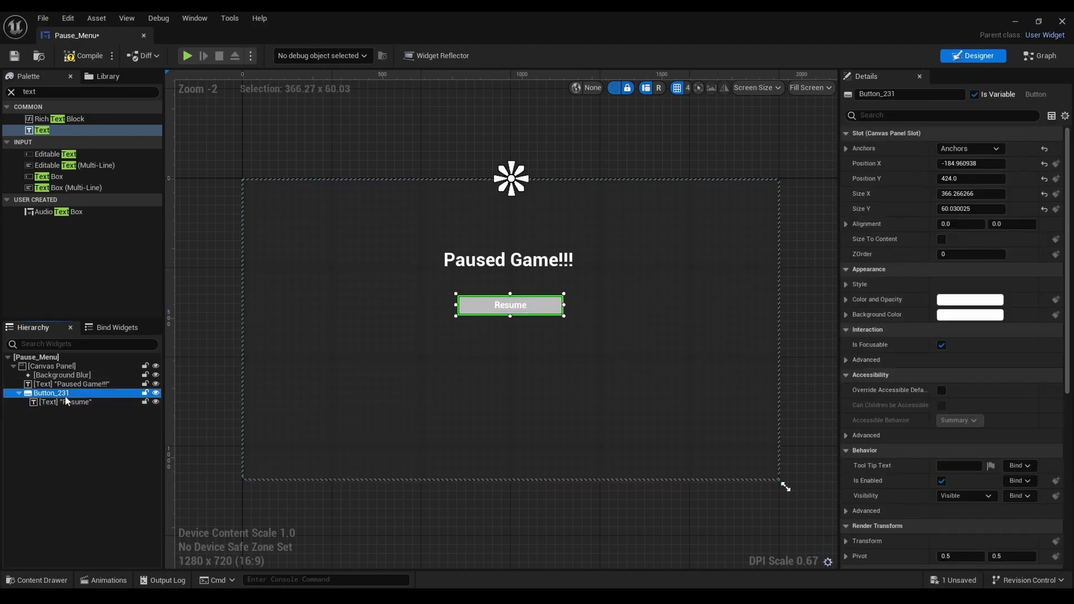
pyautogui.click(932, 96)
pyautogui.click(929, 96)
pyautogui.write('Resume')
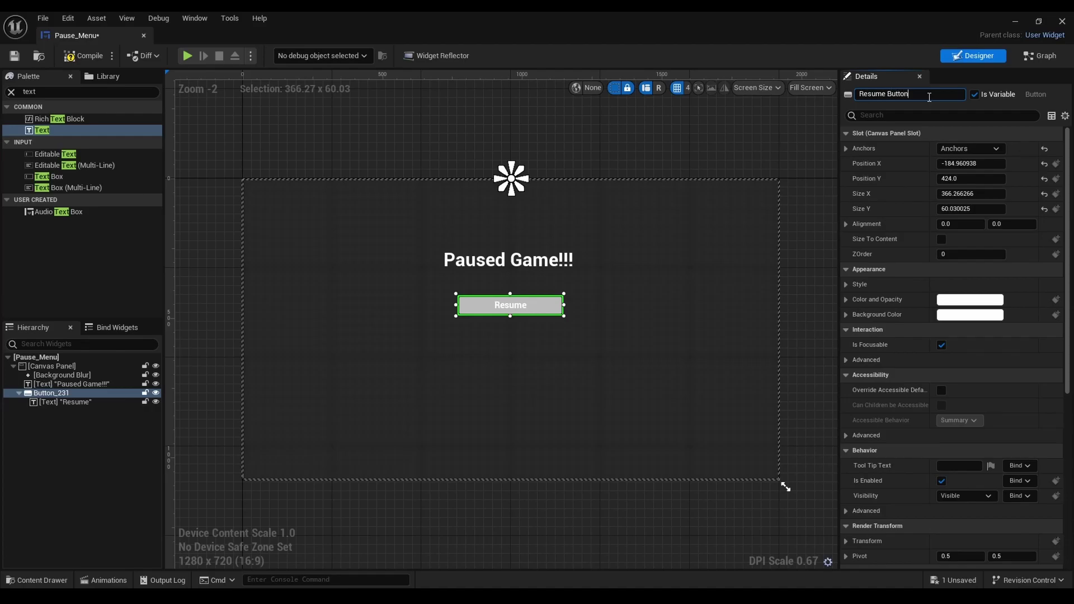
pyautogui.click(56, 397)
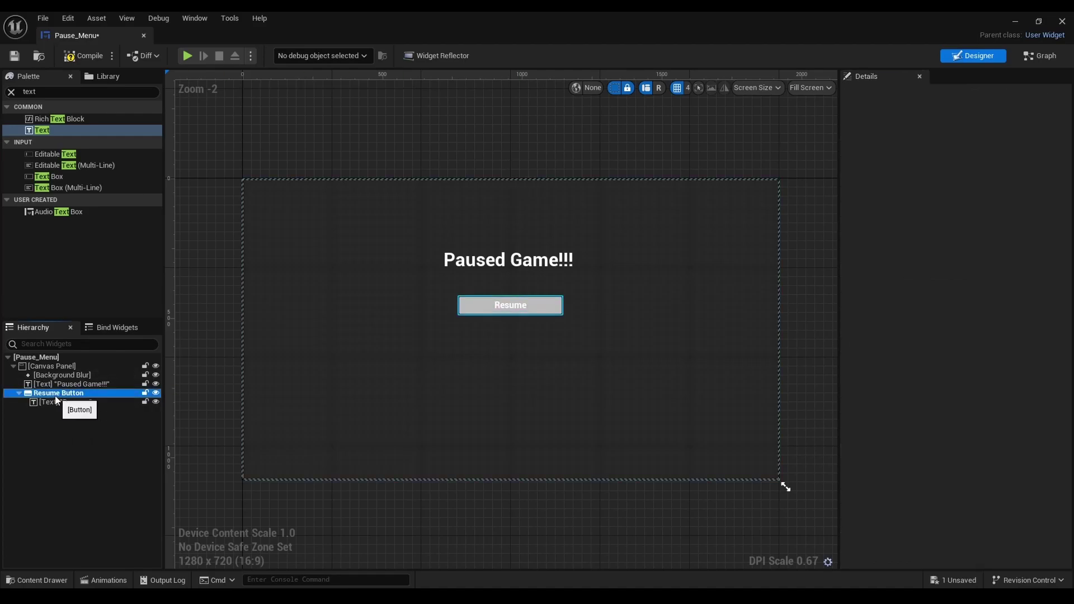
# - Duplicate Resume Button as 'Quit Button' with its label changed to 'Quit'
pyautogui.rightClick(38, 395)
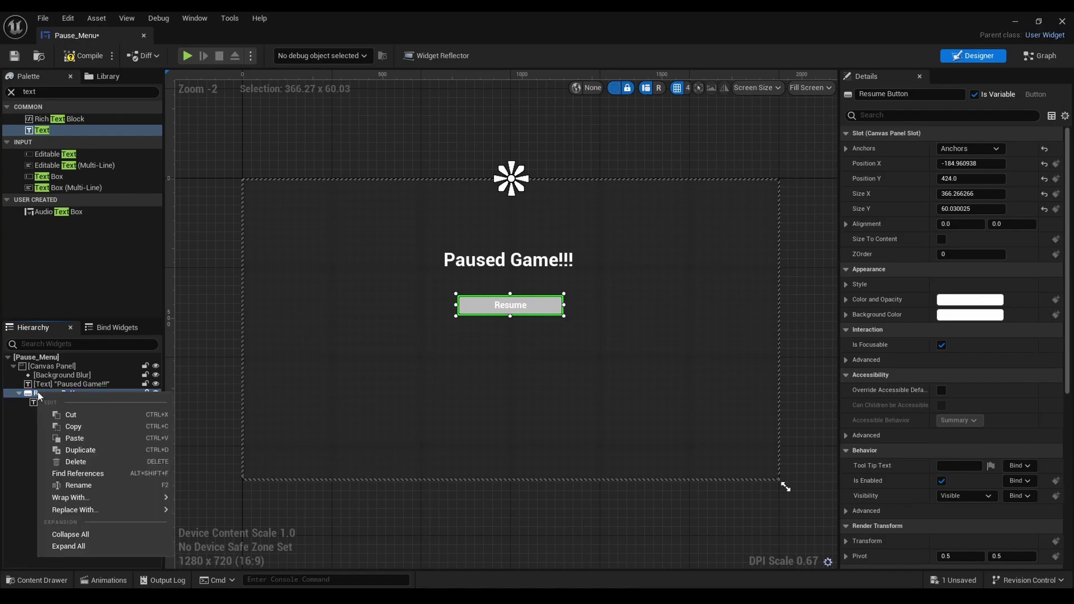
pyautogui.click(96, 451)
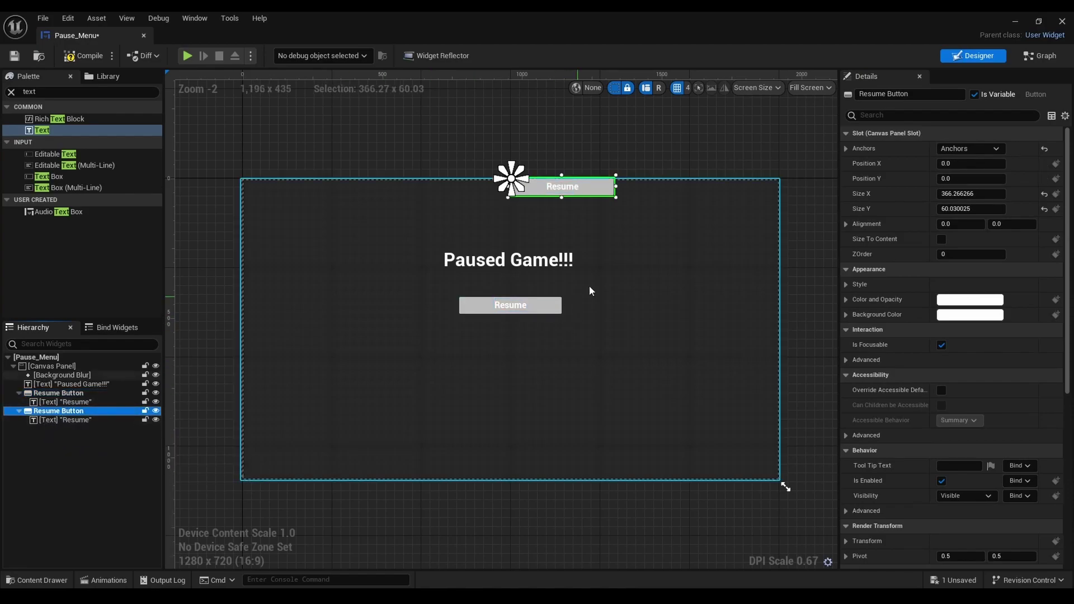
pyautogui.click(884, 94)
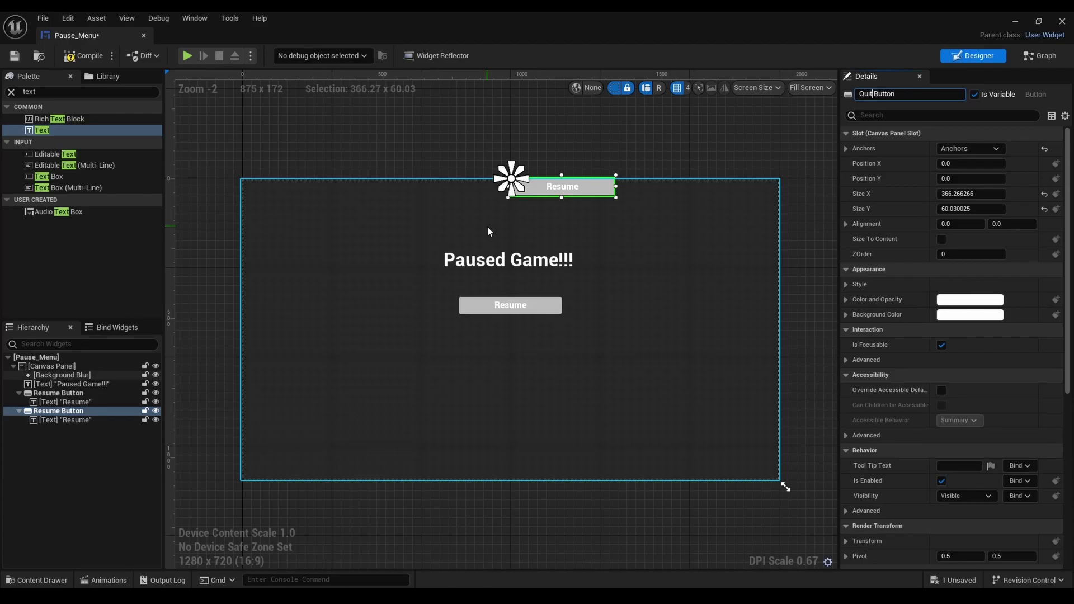
pyautogui.press('Return')
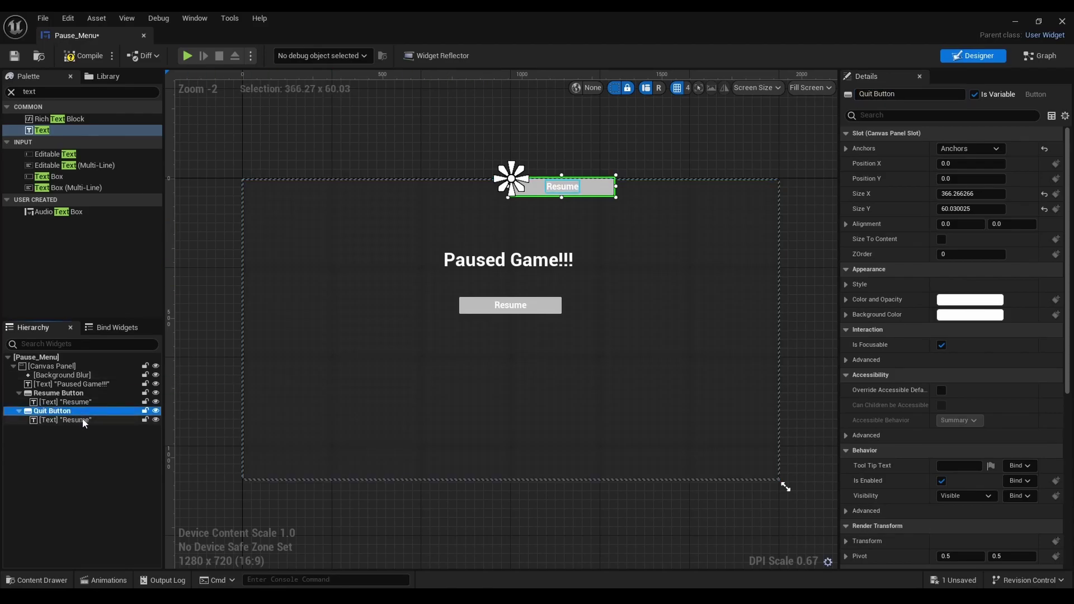
pyautogui.click(79, 421)
pyautogui.click(945, 210)
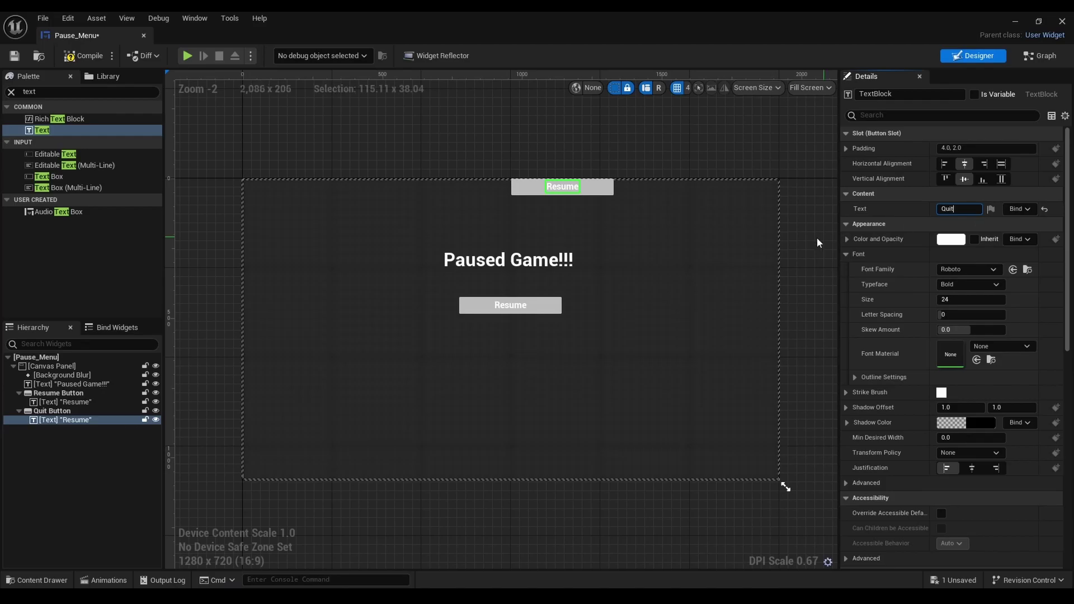
pyautogui.press('Return')
# - Move Quit Button below Resume and anchor it top-centre
pyautogui.moveTo(604, 195); pyautogui.dragTo(552, 347)
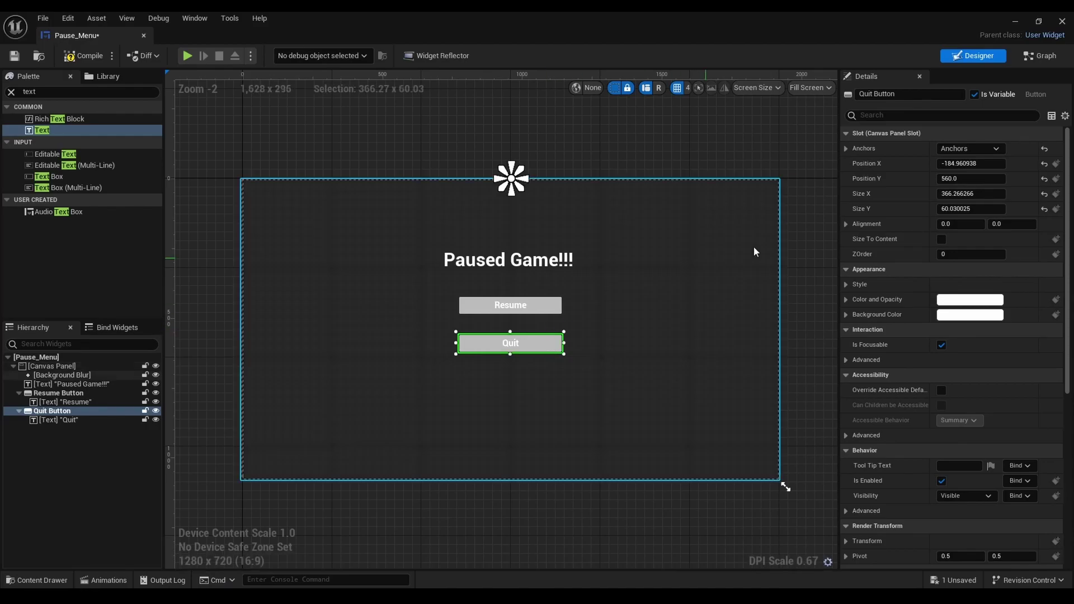
pyautogui.click(973, 148)
pyautogui.click(976, 182)
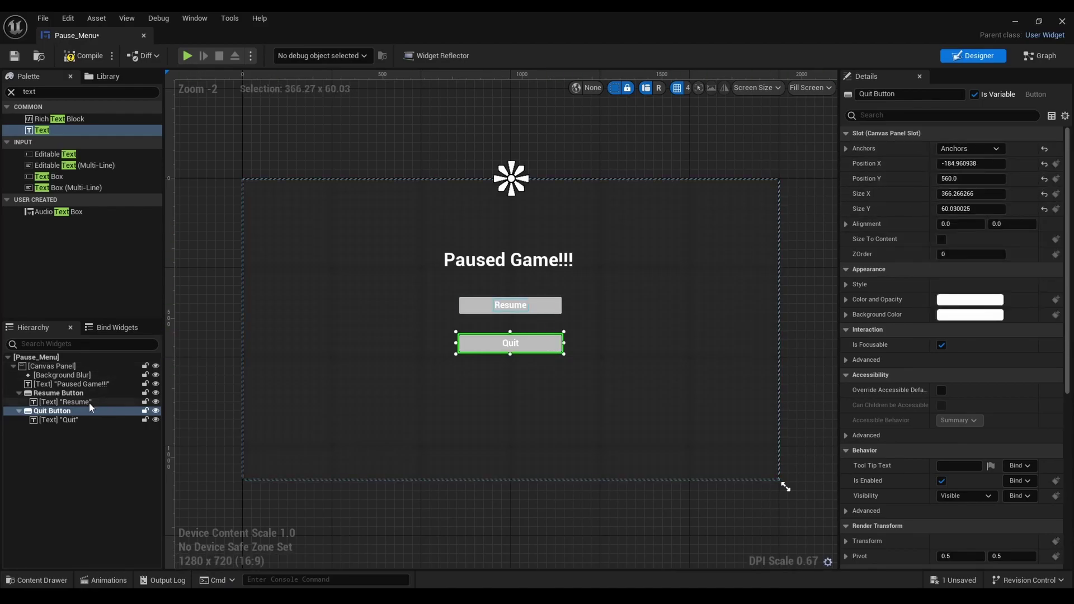
pyautogui.click(56, 420)
pyautogui.click(56, 401)
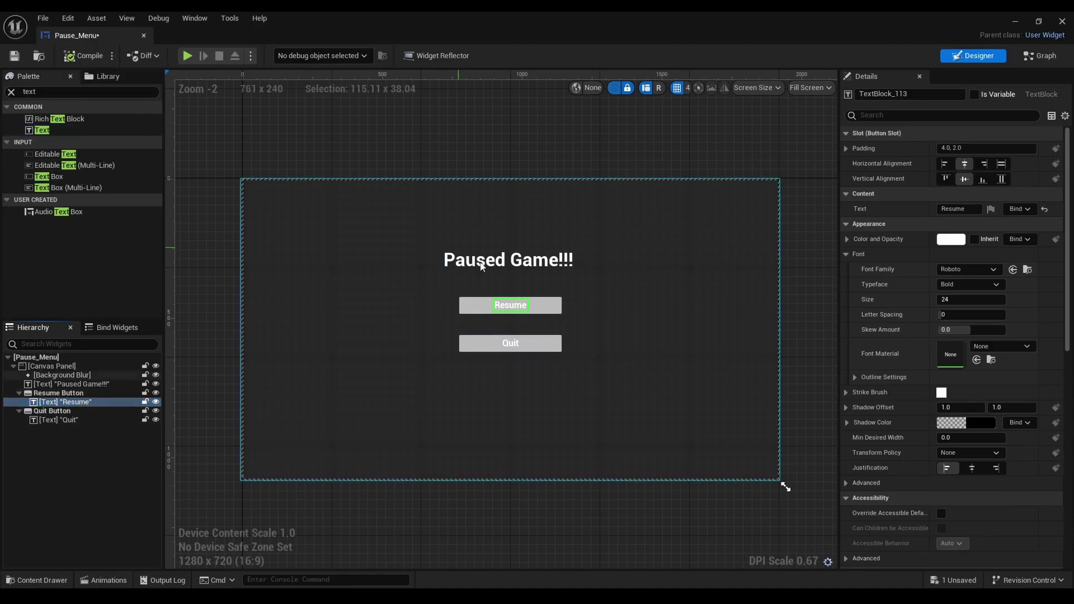
# - Add an On Clicked event for Resume Button wired to Set Input Mode Game Only
pyautogui.click(81, 393)
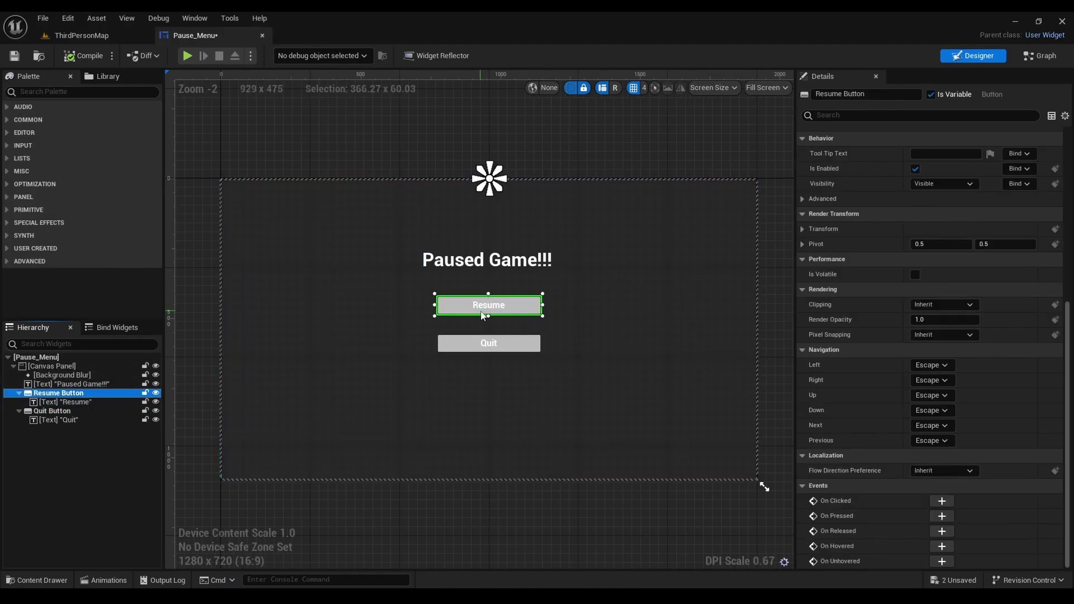
pyautogui.click(944, 501)
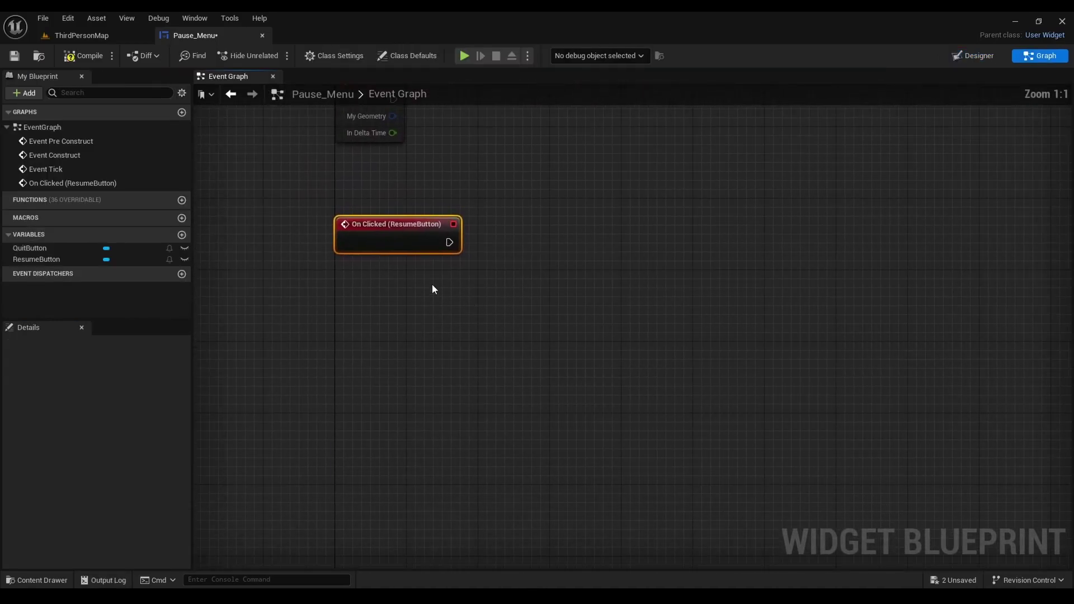
pyautogui.moveTo(396, 238); pyautogui.dragTo(484, 212)
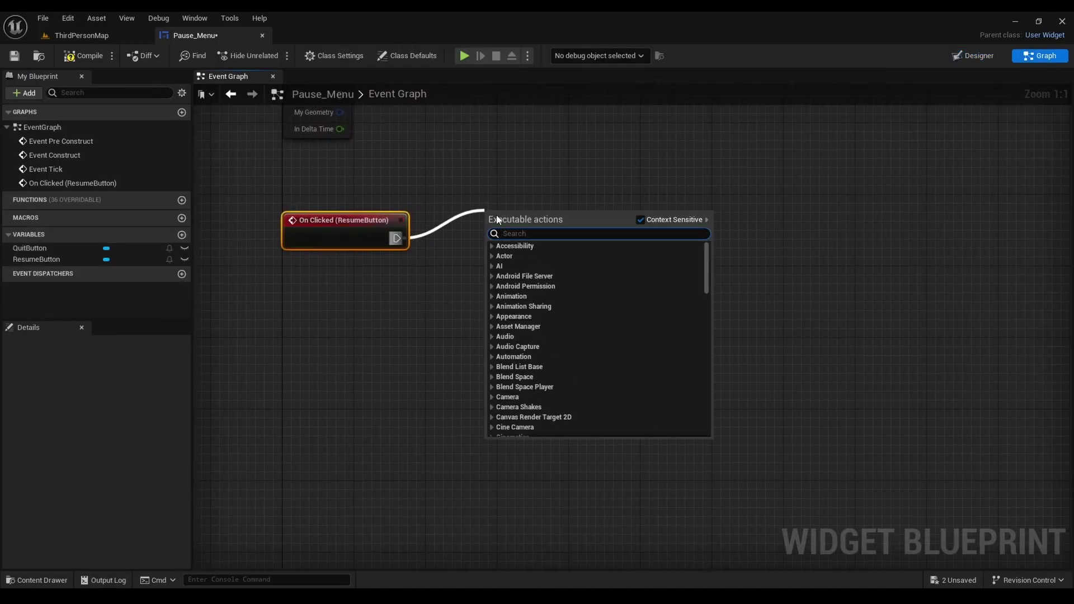
pyautogui.write('set')
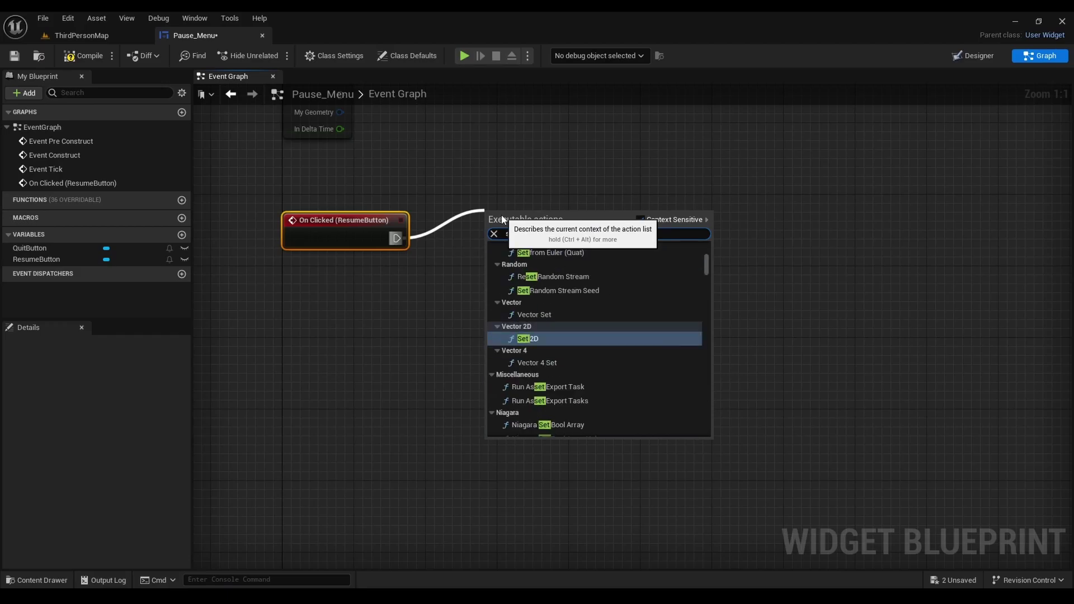
pyautogui.write(' n')
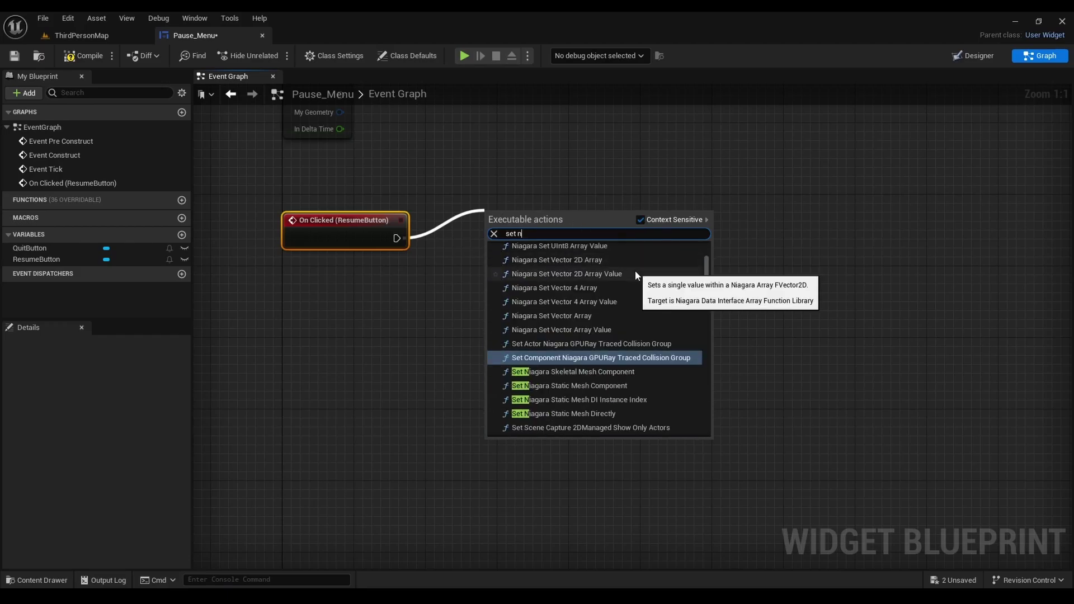
pyautogui.press('BackSpace')
pyautogui.write('input moide')
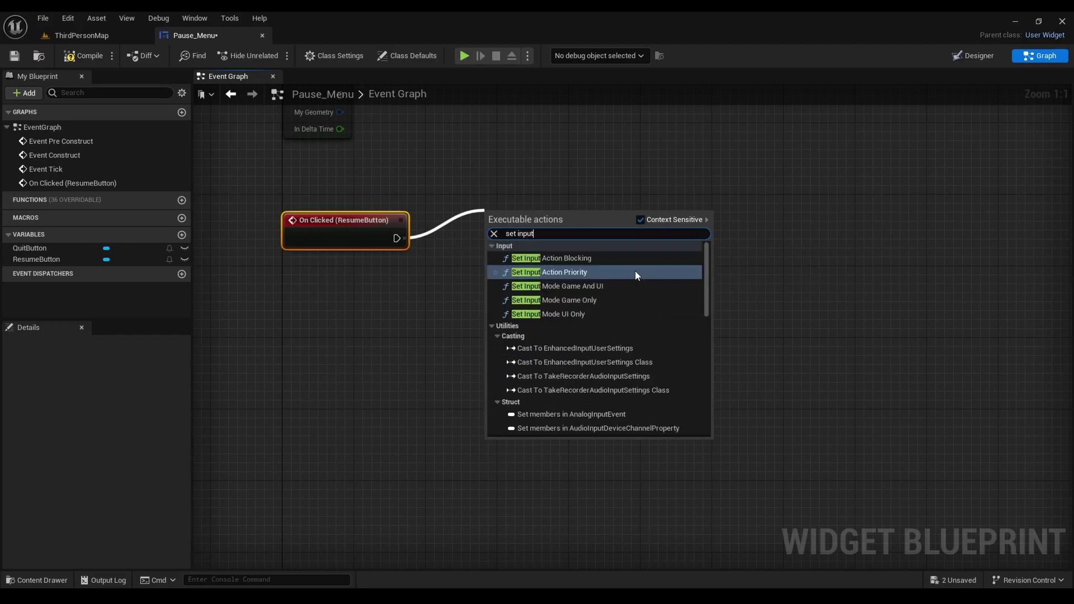
pyautogui.press('BackSpace')
pyautogui.press('BackSpace')
pyautogui.press('BackSpace')
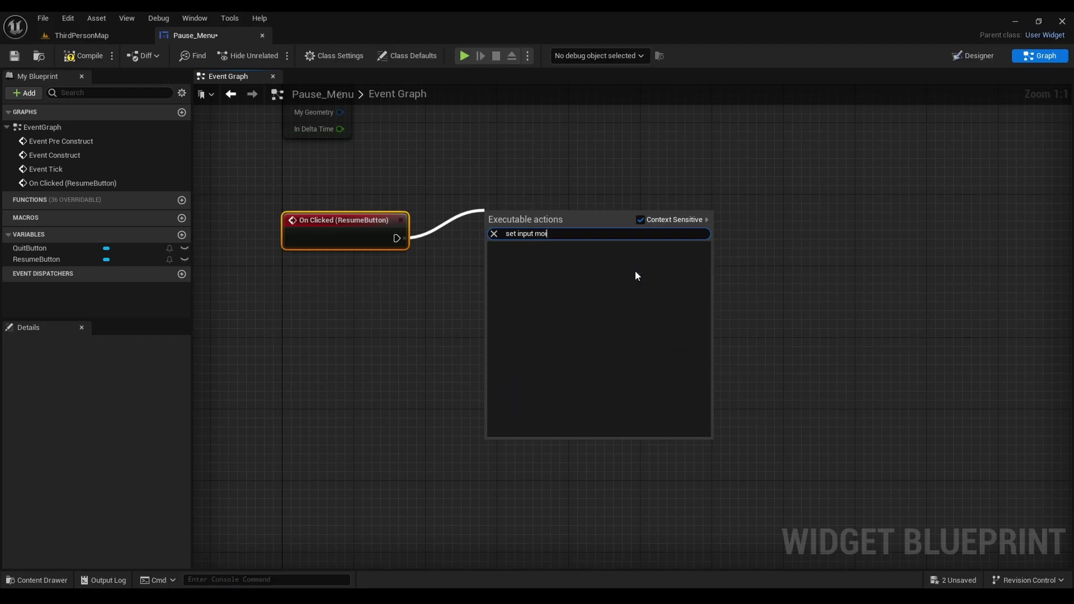
pyautogui.write('de g')
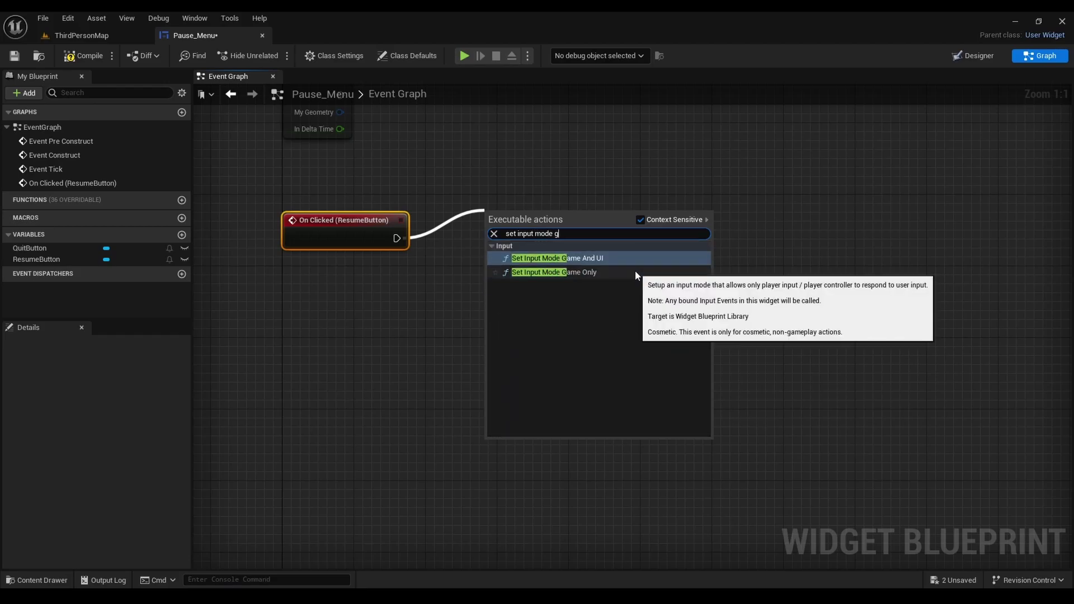
pyautogui.click(636, 273)
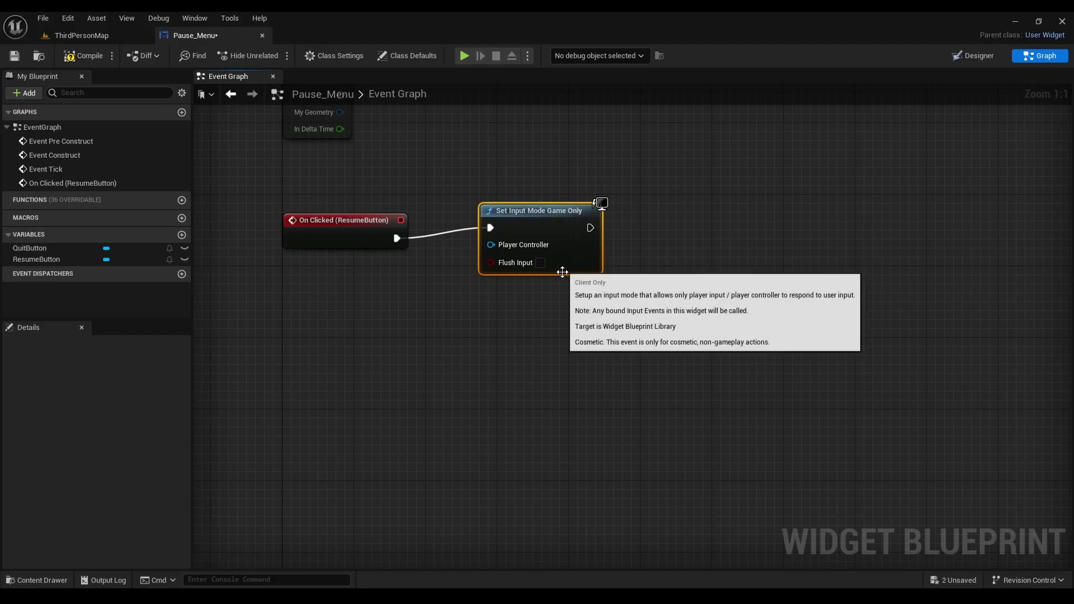
pyautogui.moveTo(558, 283); pyautogui.dragTo(524, 284, button='right')
# - Add Get Player Controller and connect it to Set Input Mode's Player Controller pin
pyautogui.rightClick(331, 323)
pyautogui.write('get player co')
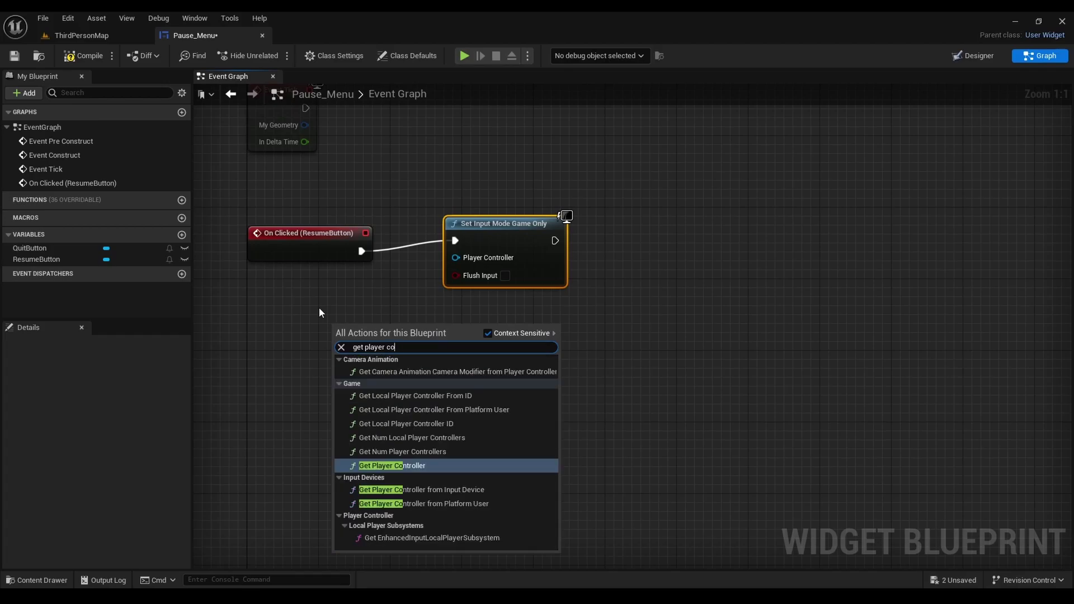
pyautogui.press('Return')
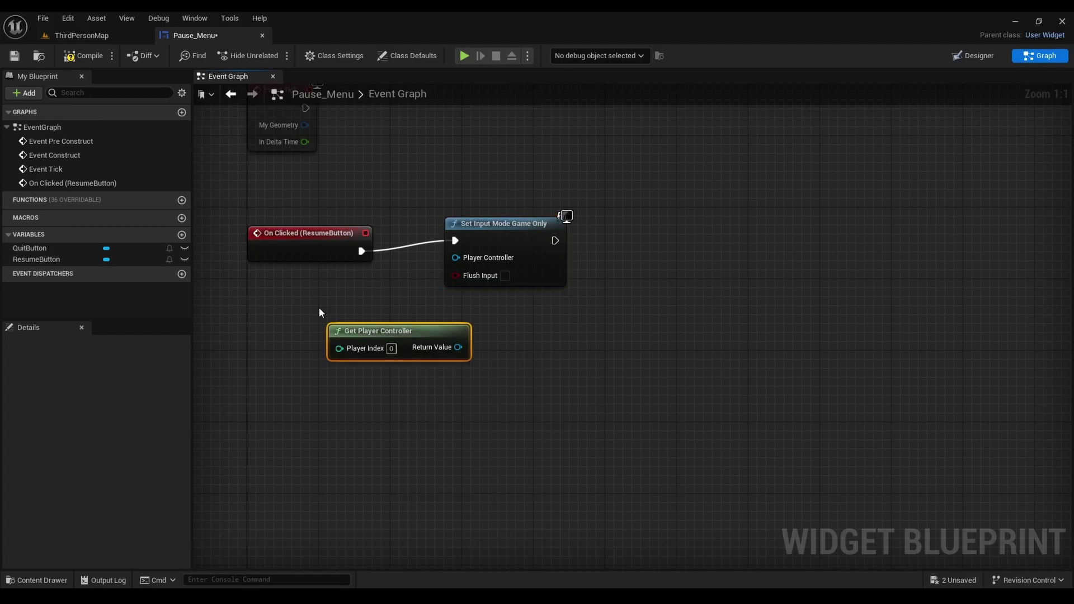
pyautogui.moveTo(383, 327); pyautogui.dragTo(277, 345)
pyautogui.moveTo(351, 365); pyautogui.dragTo(456, 258)
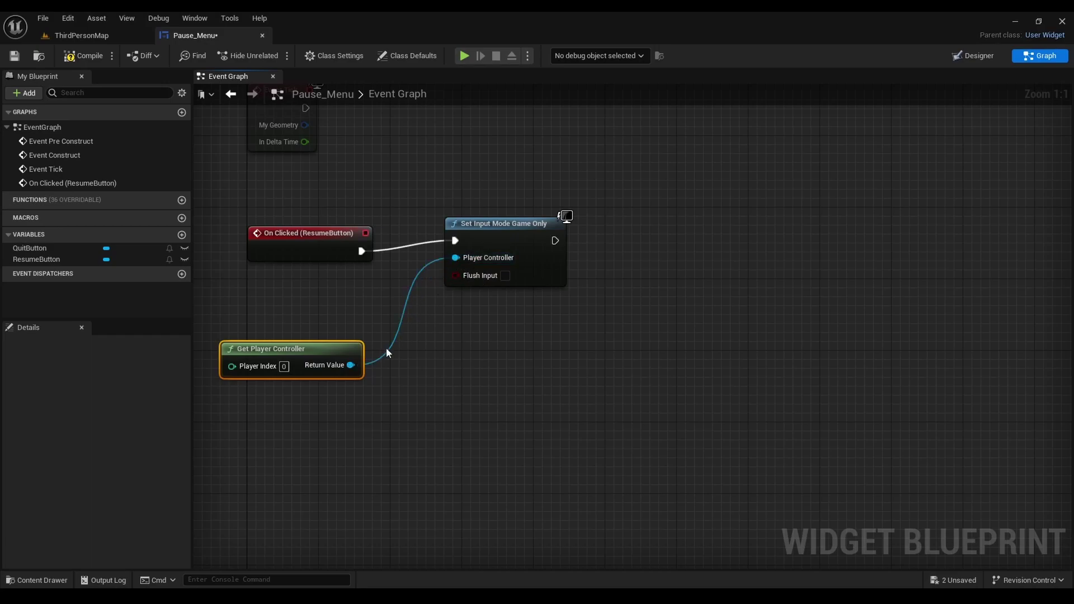
# - Chain a SET Show Mouse Cursor (false) node after Set Input Mode, targeting the player controller
pyautogui.moveTo(355, 366); pyautogui.dragTo(505, 382)
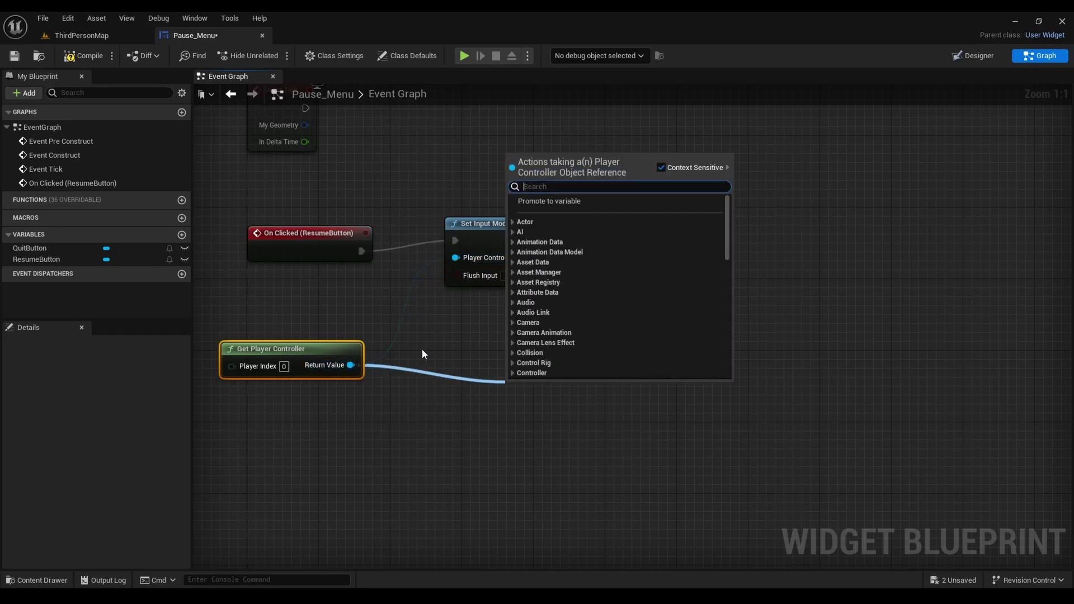
pyautogui.write('show mous')
pyautogui.press('Down')
pyautogui.press('Return')
pyautogui.moveTo(581, 381); pyautogui.dragTo(725, 229)
pyautogui.moveTo(554, 241); pyautogui.dragTo(654, 241)
pyautogui.doubleClick(484, 329)
pyautogui.moveTo(494, 321); pyautogui.dragTo(585, 352)
pyautogui.moveTo(585, 354); pyautogui.dragTo(696, 289, button='right')
pyautogui.moveTo(692, 268); pyautogui.dragTo(784, 257)
# - Chain Remove from Parent and Set Game Paused (Paused unchecked) after the Show Mouse Cursor node
pyautogui.write('re')
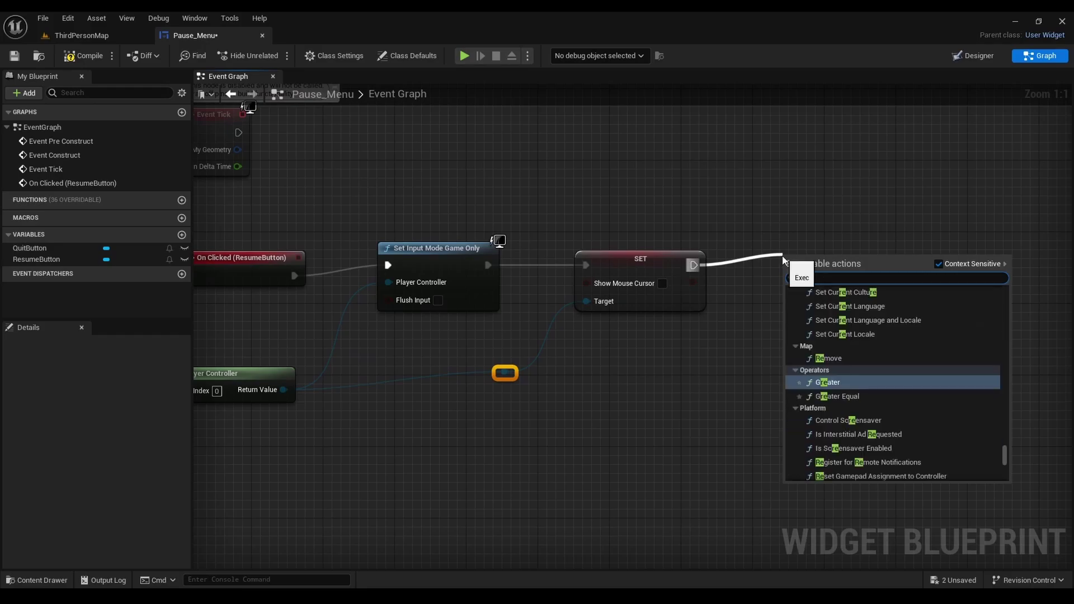
pyautogui.write('move fro')
pyautogui.press('Return')
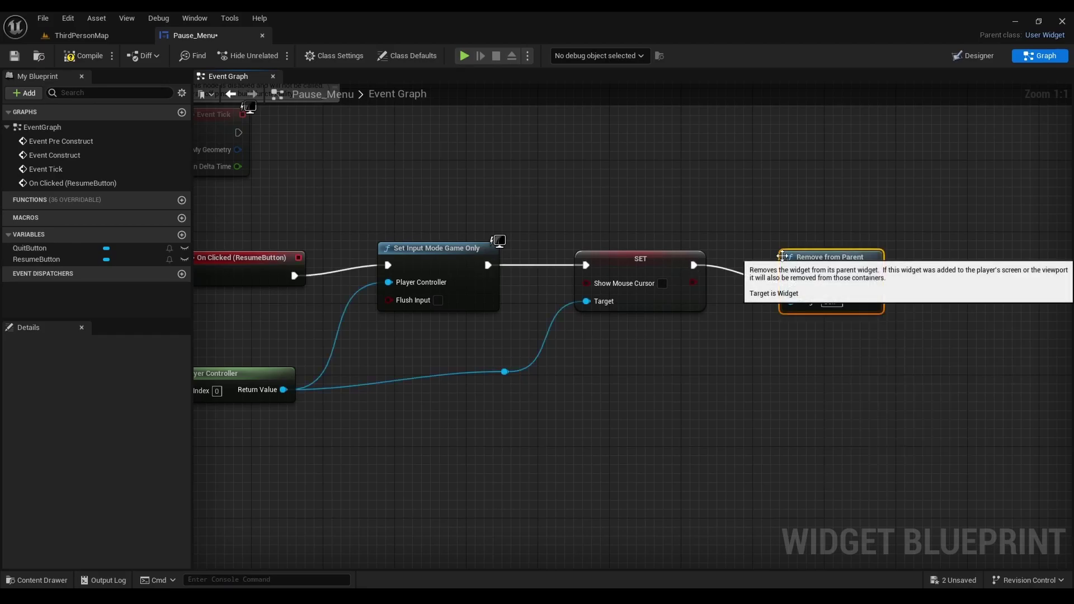
pyautogui.moveTo(830, 306); pyautogui.dragTo(793, 283)
pyautogui.write('set')
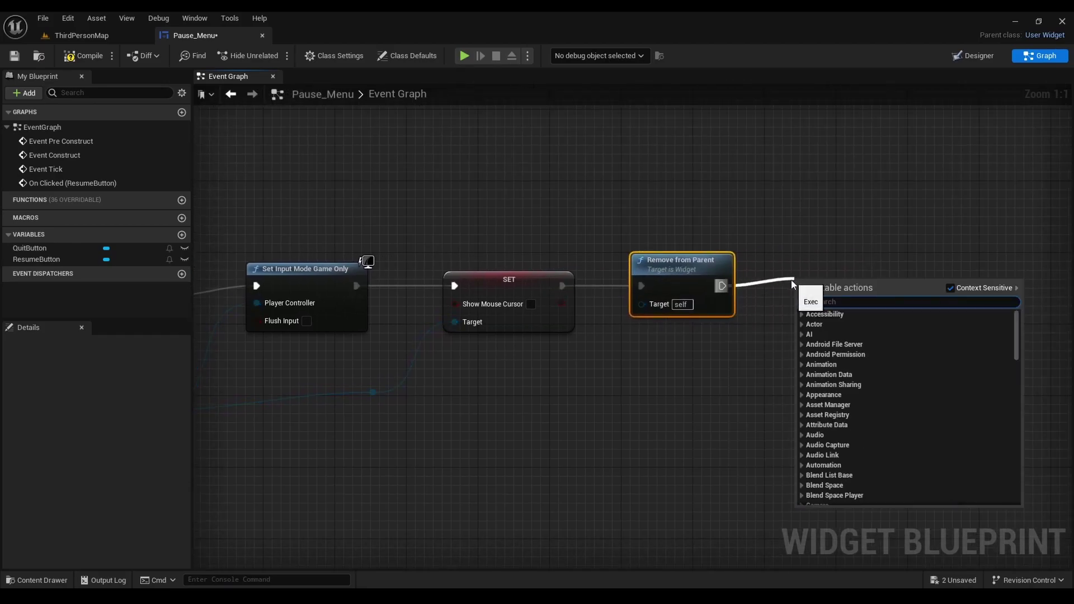
pyautogui.write(' game p')
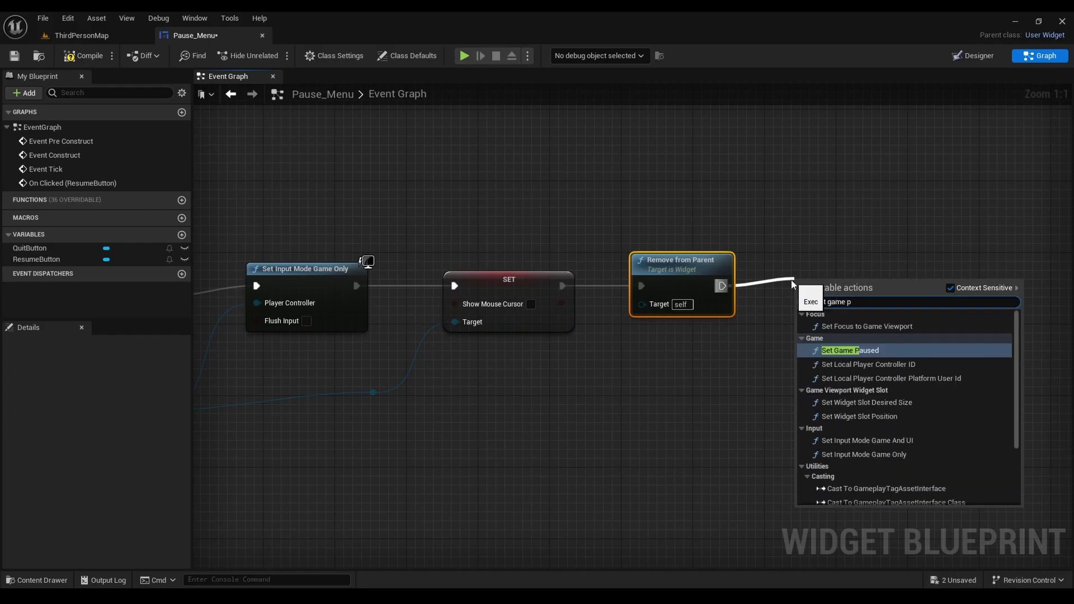
pyautogui.press('Return')
pyautogui.moveTo(845, 273); pyautogui.dragTo(818, 264)
pyautogui.moveTo(782, 269); pyautogui.dragTo(823, 279, button='right')
pyautogui.scroll(-2, 585, 411)
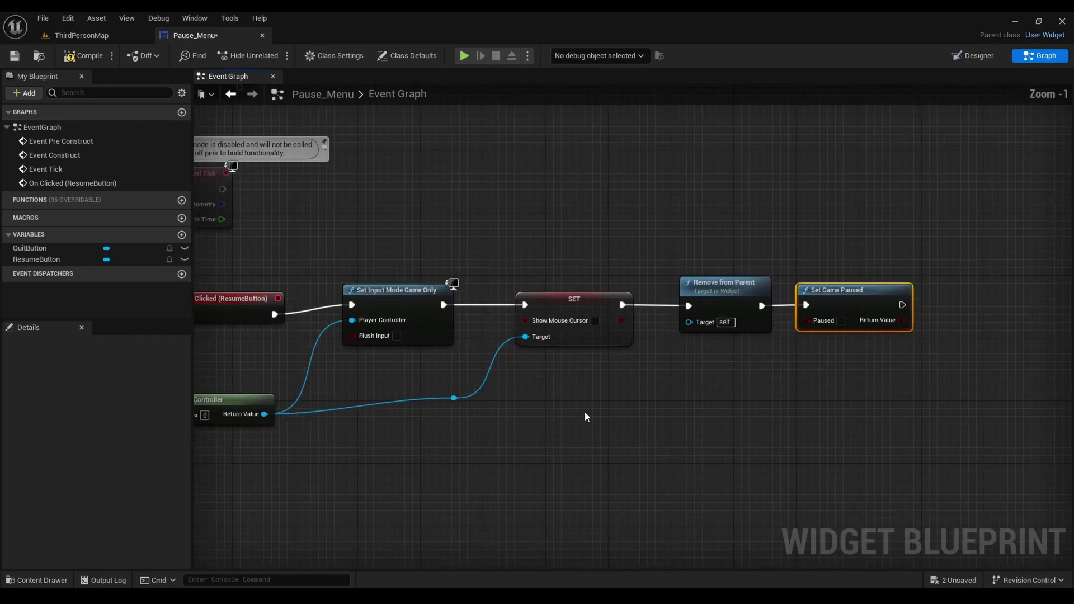
# - Create an On Clicked event for the Quit button from the Designer's details panel
pyautogui.click(977, 56)
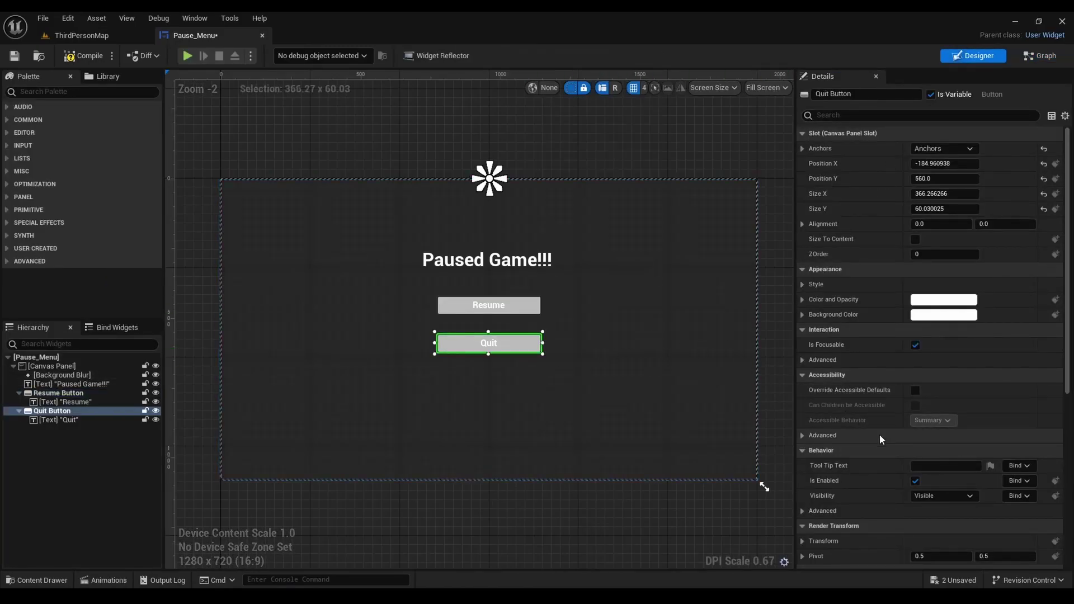
pyautogui.scroll(-10, 932, 454)
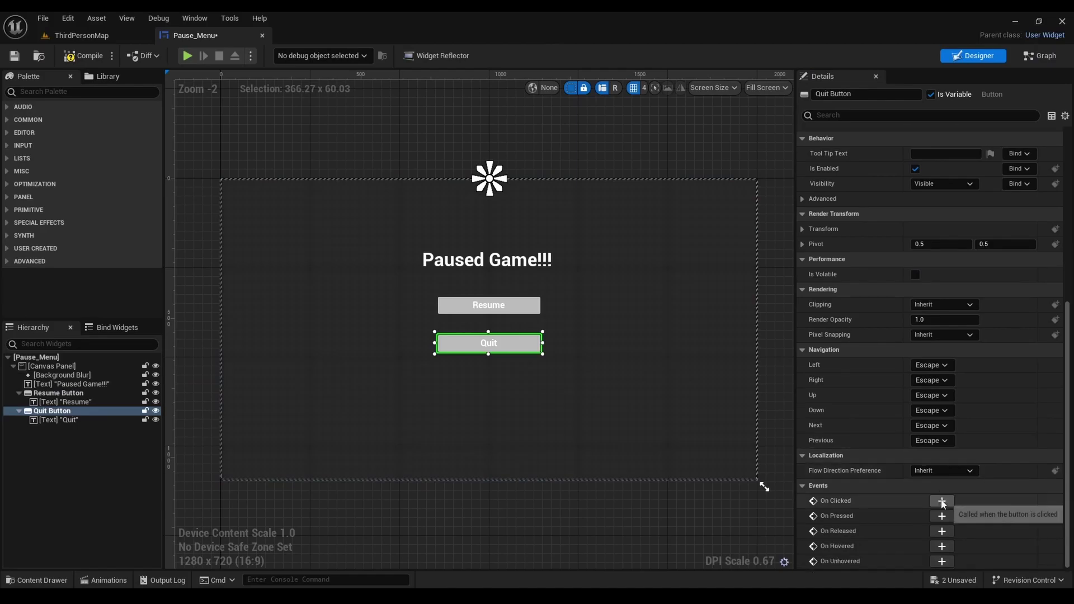
pyautogui.click(942, 502)
# - Connect a Quit Game node to the Quit button's On Clicked event and arrange it in the graph
pyautogui.moveTo(461, 355); pyautogui.dragTo(559, 351)
pyautogui.write('Quit')
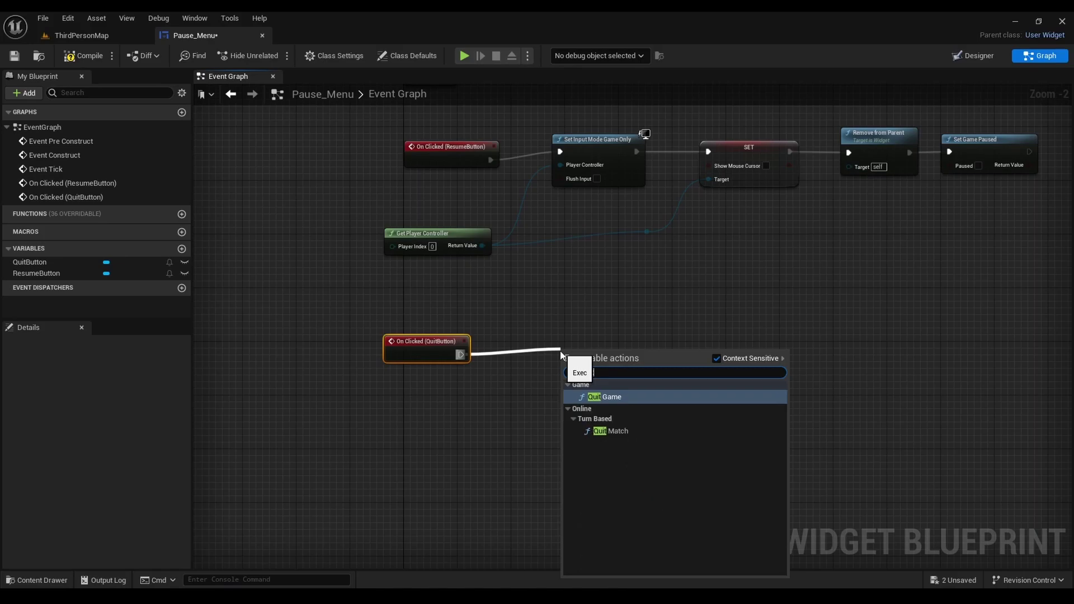
pyautogui.press('Return')
pyautogui.moveTo(636, 354); pyautogui.dragTo(523, 450, button='right')
pyautogui.moveTo(523, 450); pyautogui.dragTo(530, 436)
pyautogui.moveTo(609, 376); pyautogui.dragTo(609, 385, button='right')
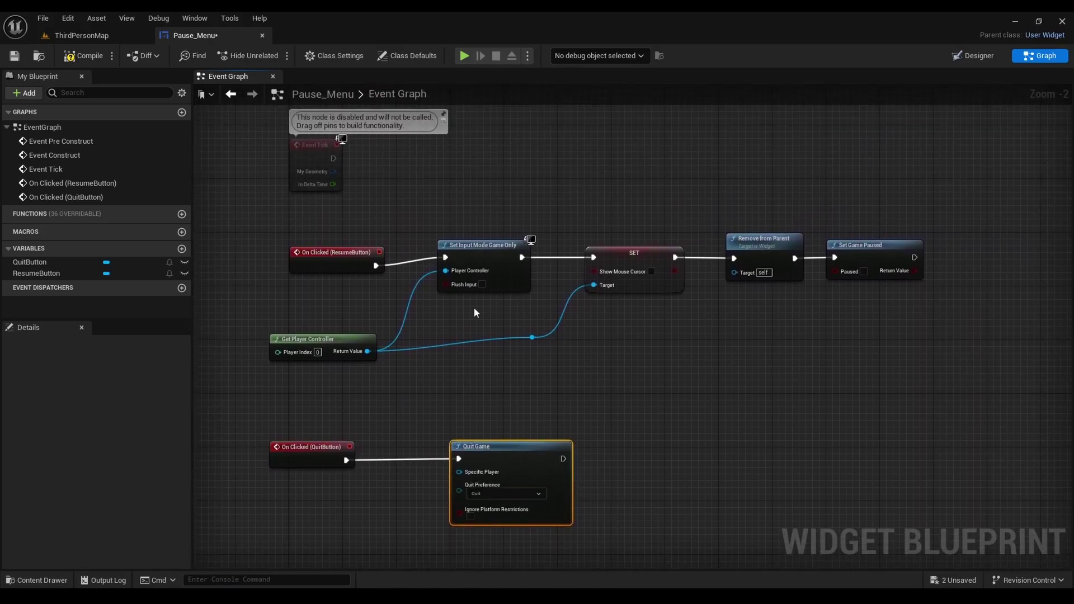